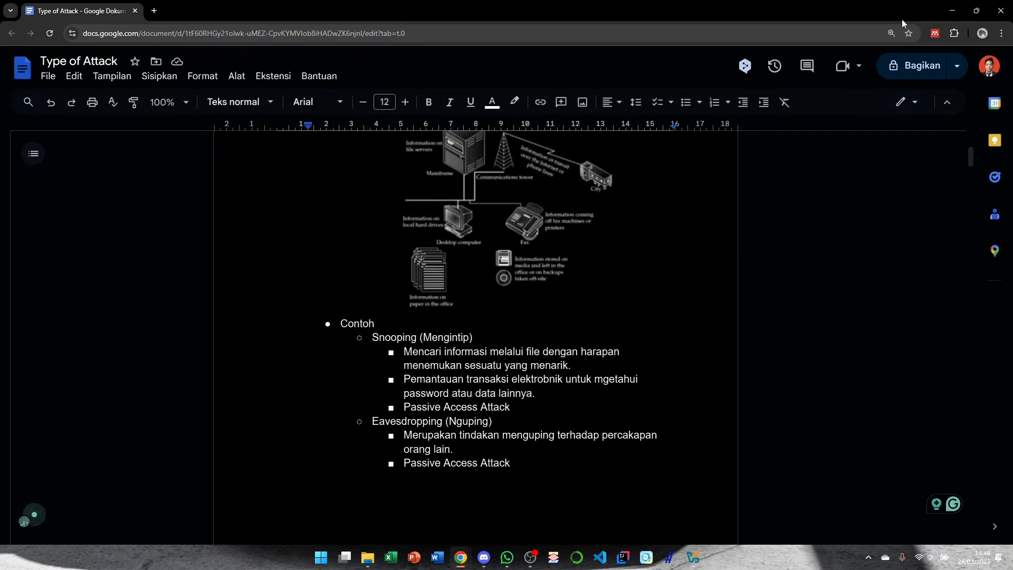
Step: Minimize the browser and launch GNS3
click(945, 13)
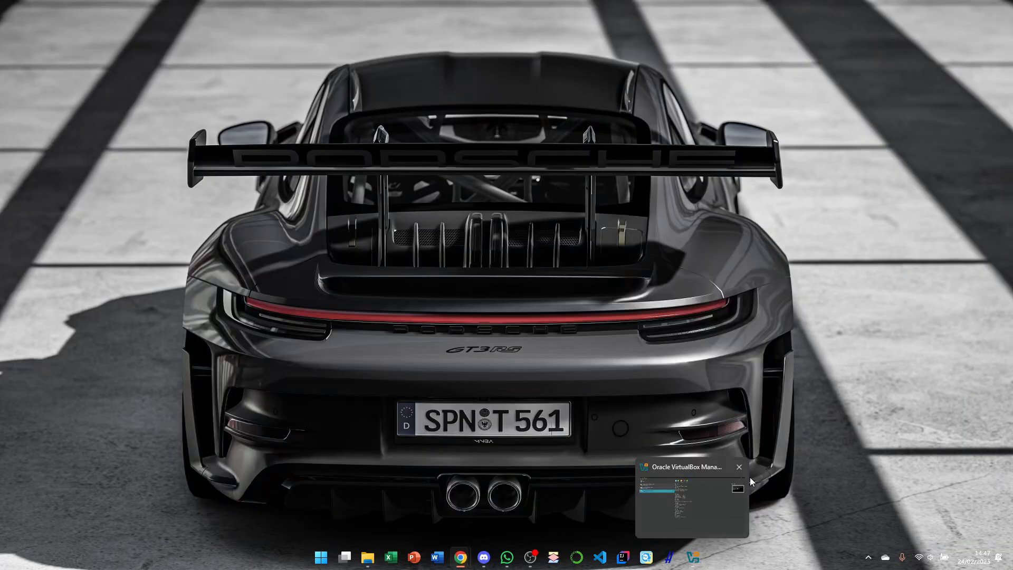
key(super)
text(ns)
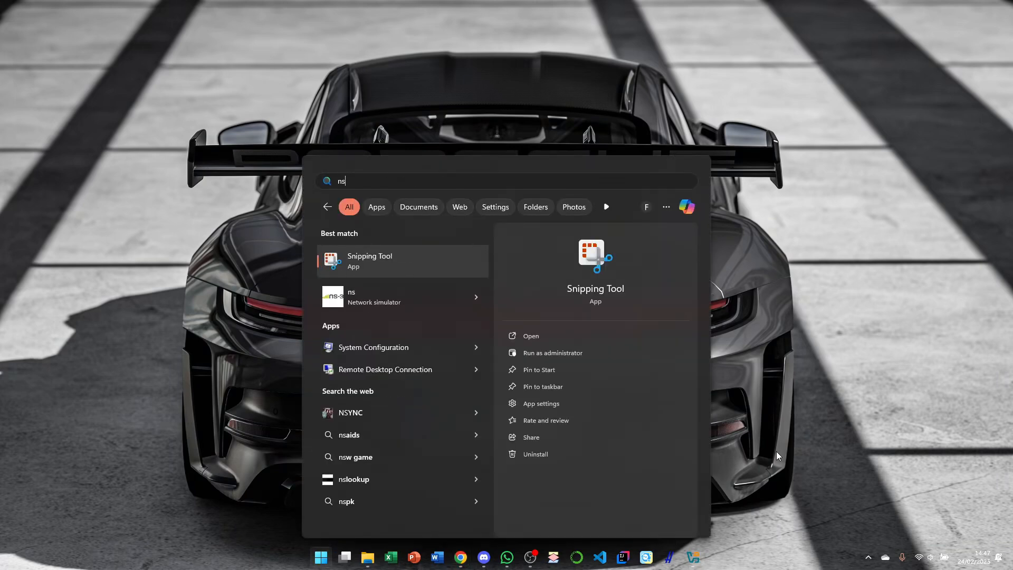
key(BackSpace)
key(BackSpace)
text(gns3)
key(Return)
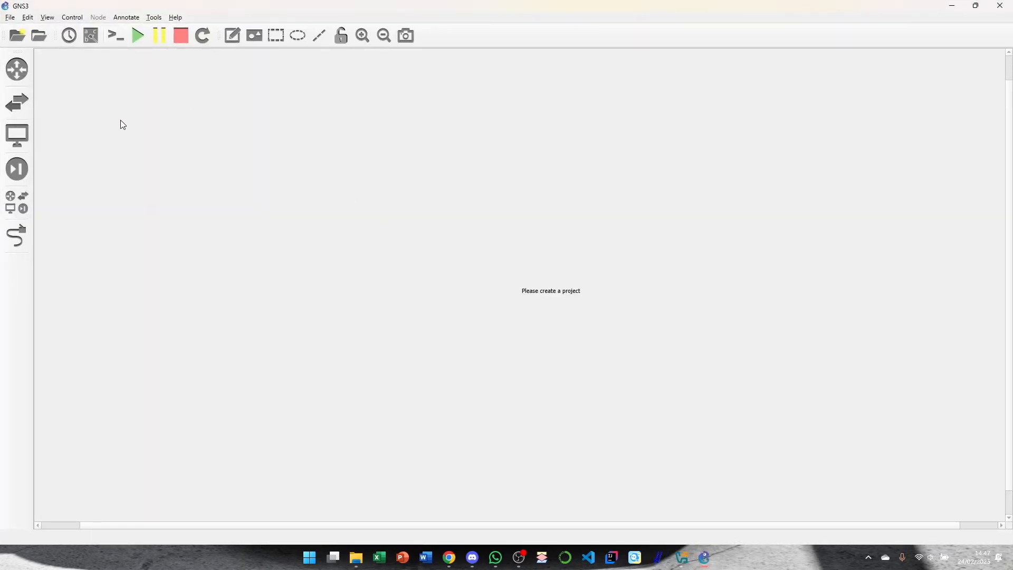
Step: Create a new project named WireShark and open the preferences
click(18, 38)
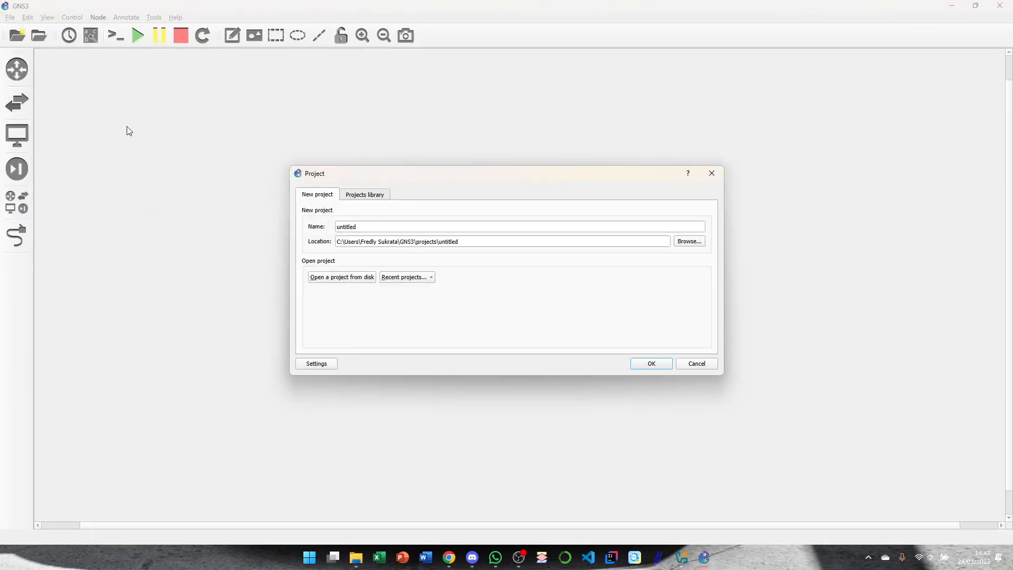
double_click(368, 227)
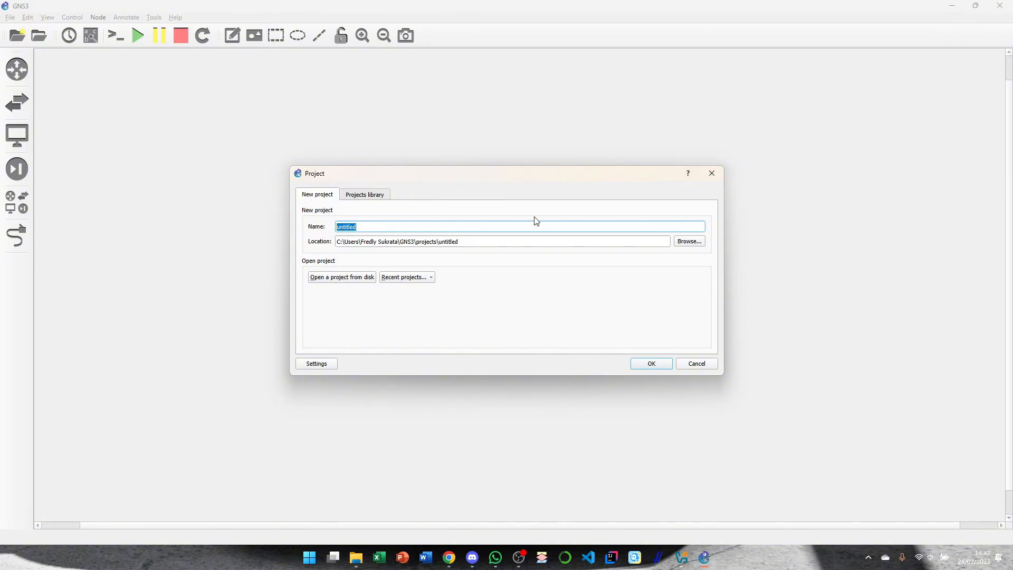
text(WireShark)
click(652, 364)
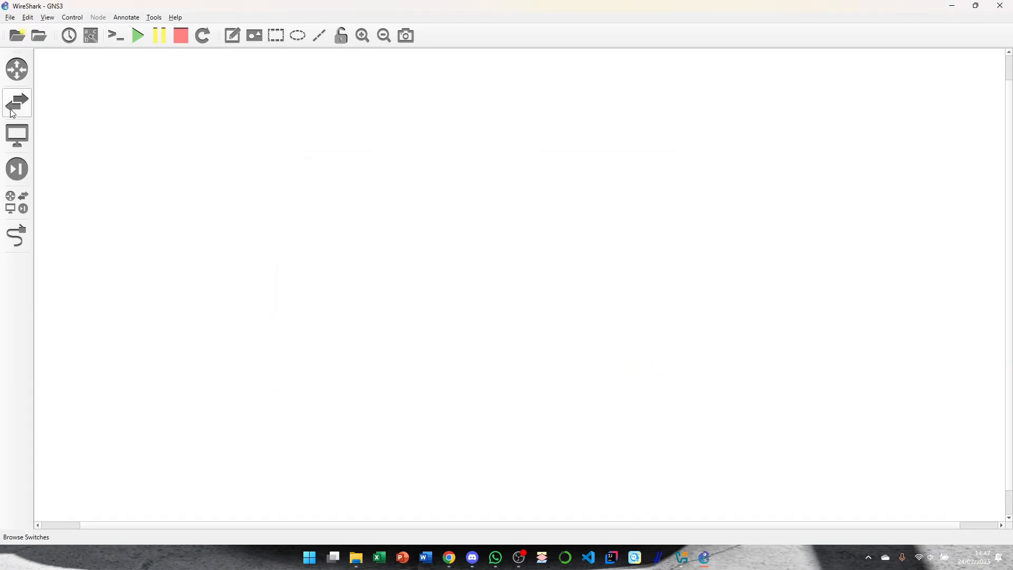
click(27, 18)
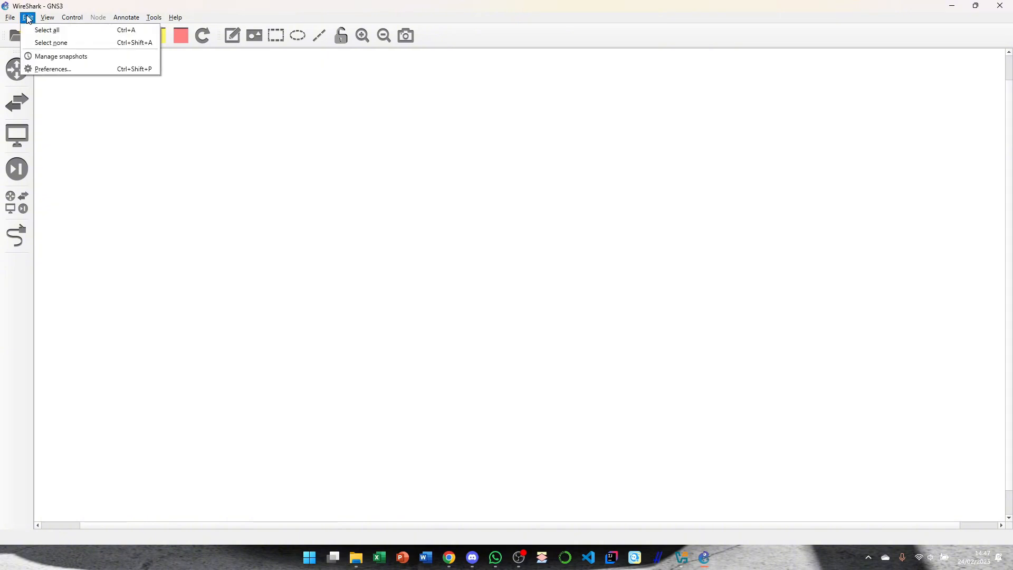
click(62, 69)
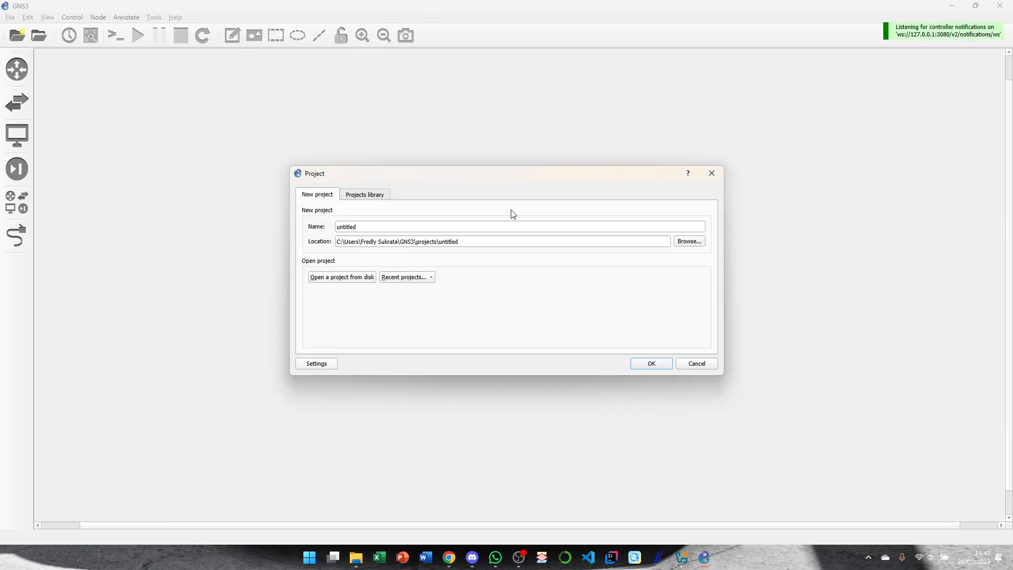
Step: Create a new project named WireSharkTask in the default location
click(383, 224)
double_click(356, 227)
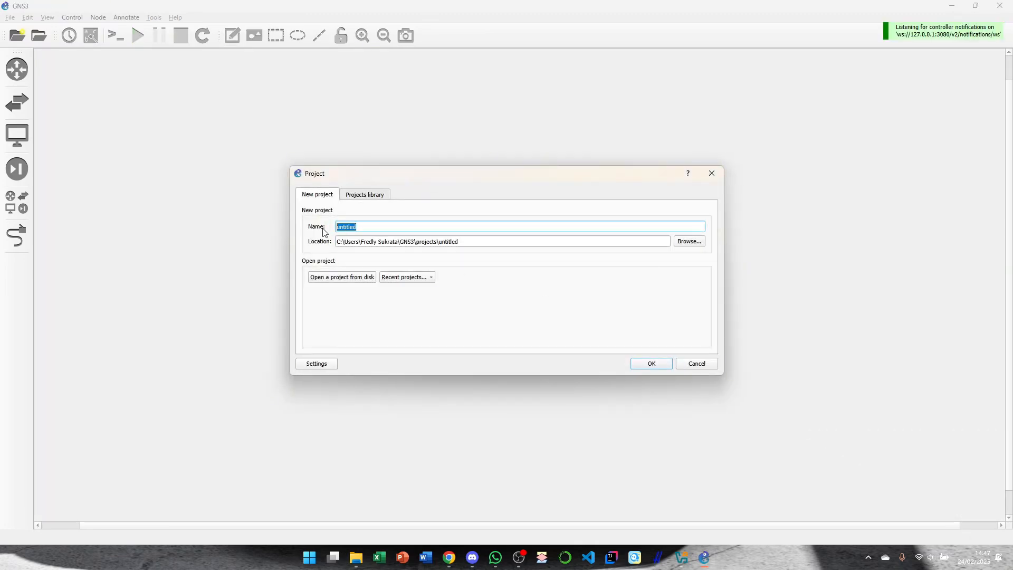
text(WireSharkTask)
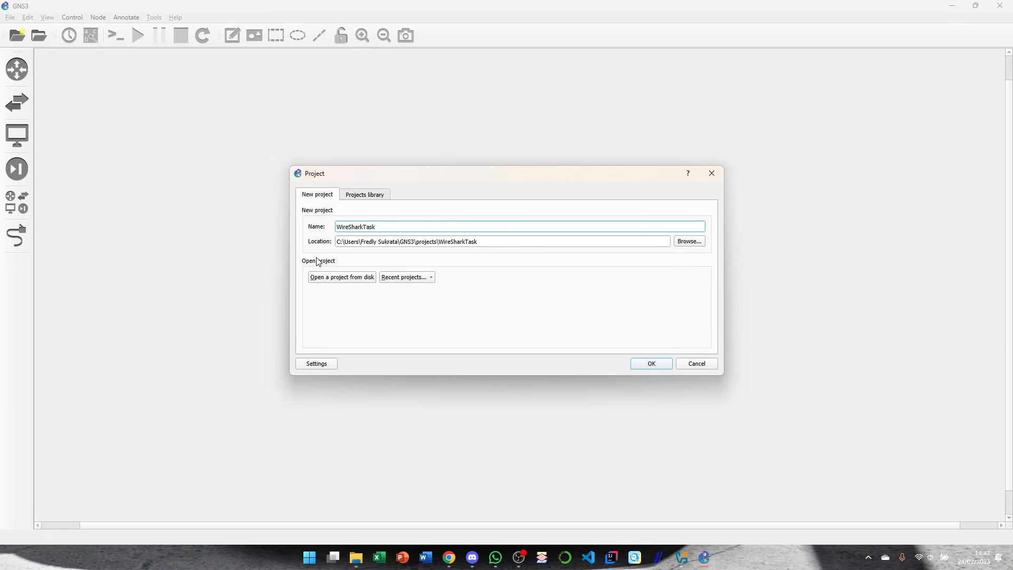
click(664, 367)
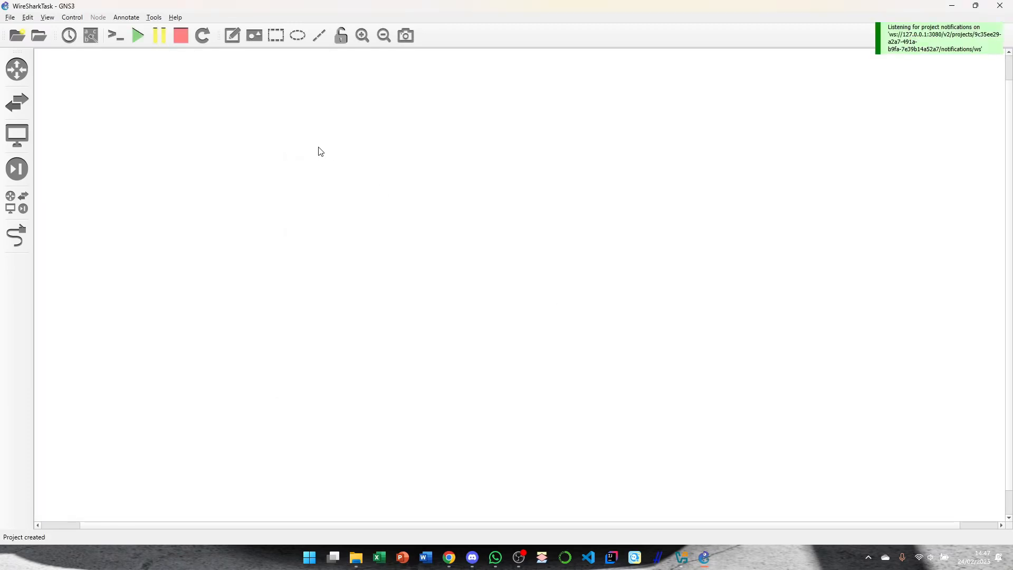
Step: Review the machines in VirtualBox Manager and the VirtualBox VM templates in the GNS3 preferences
click(27, 20)
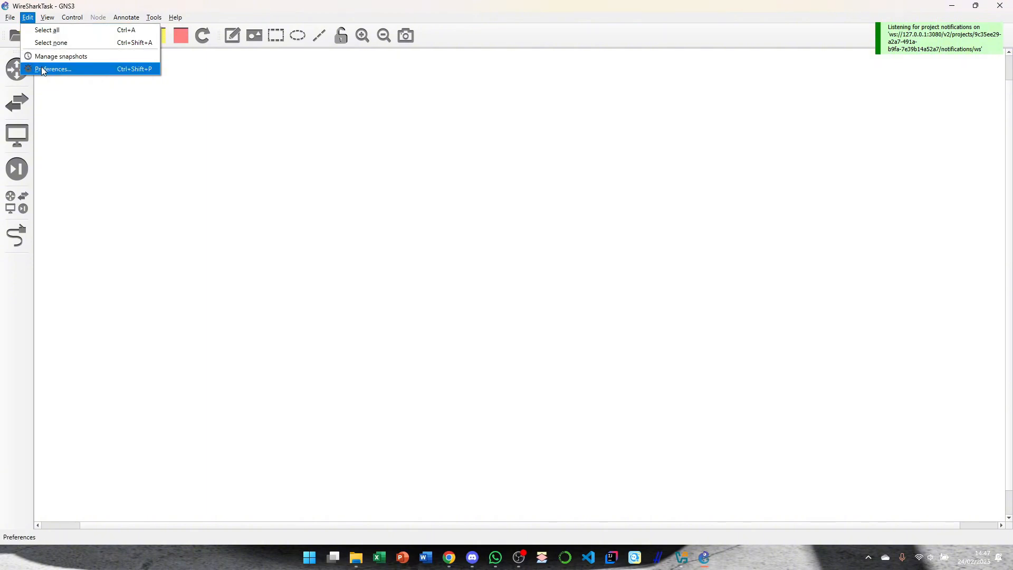
click(42, 68)
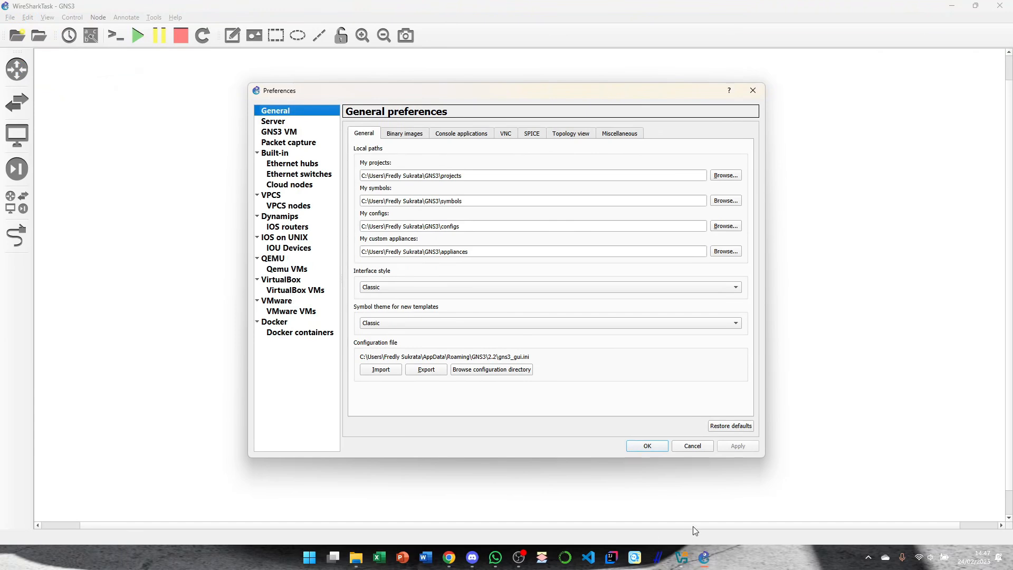
click(681, 558)
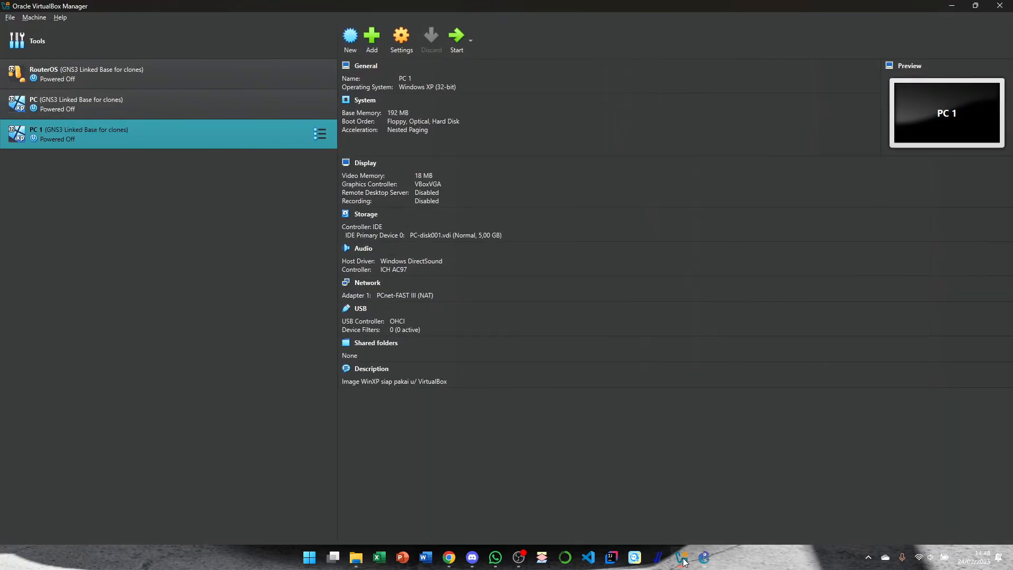
click(682, 558)
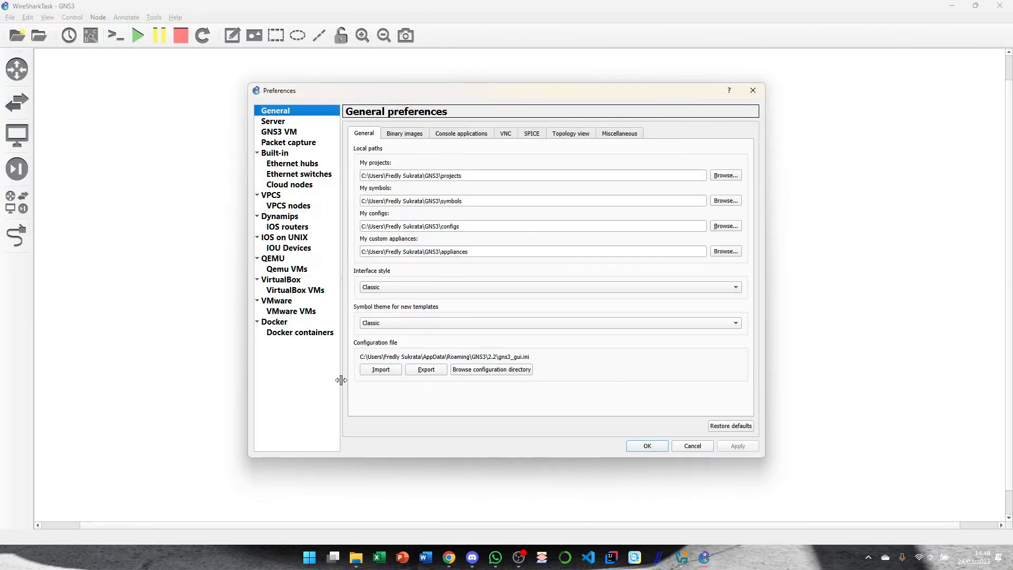
click(299, 291)
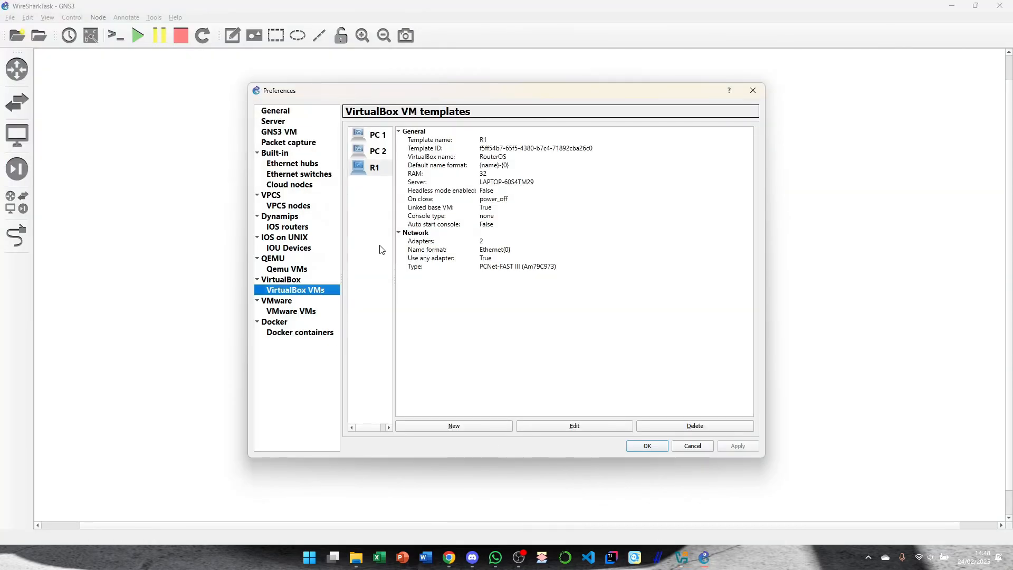
click(376, 140)
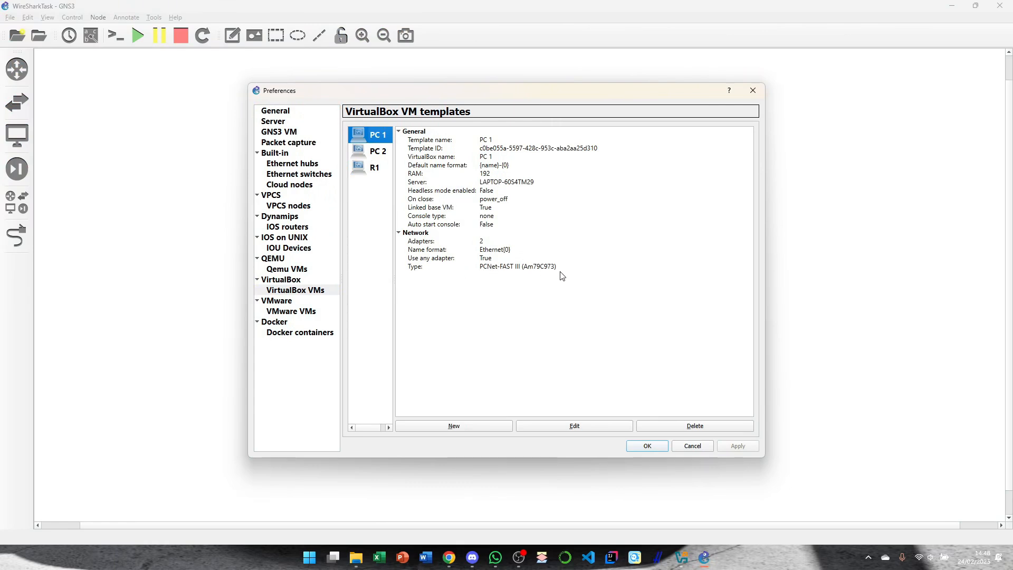
click(359, 151)
click(362, 144)
click(649, 447)
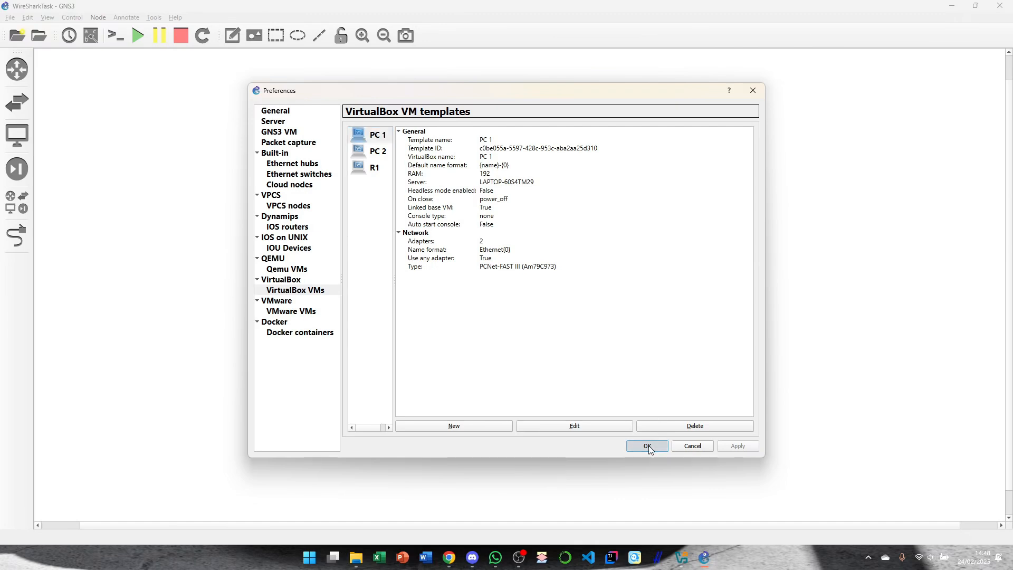
Step: Place two PC 1 devices side by side in the empty topology and hide the device list
click(24, 204)
click(45, 202)
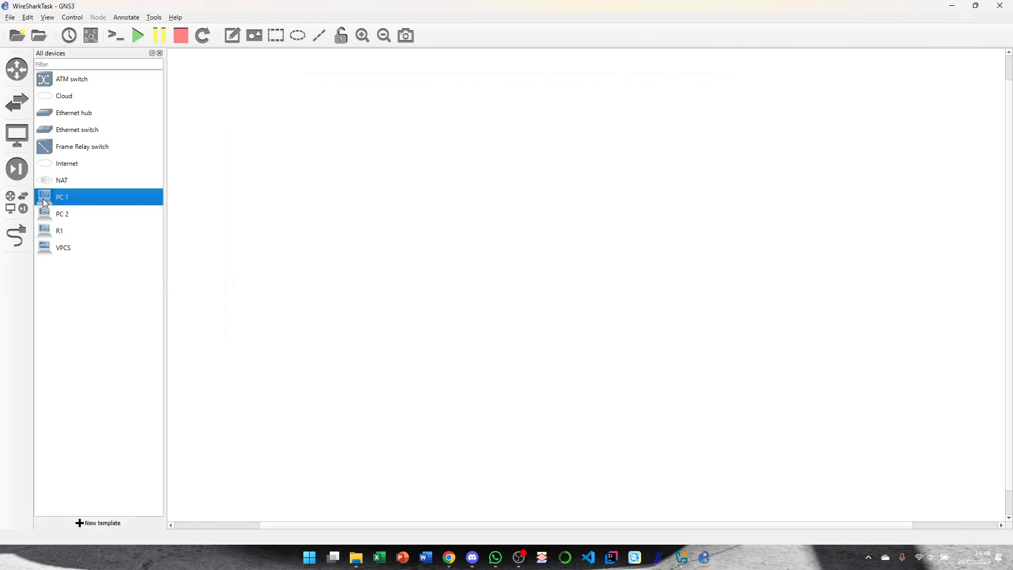
drag(44, 202, 703, 378)
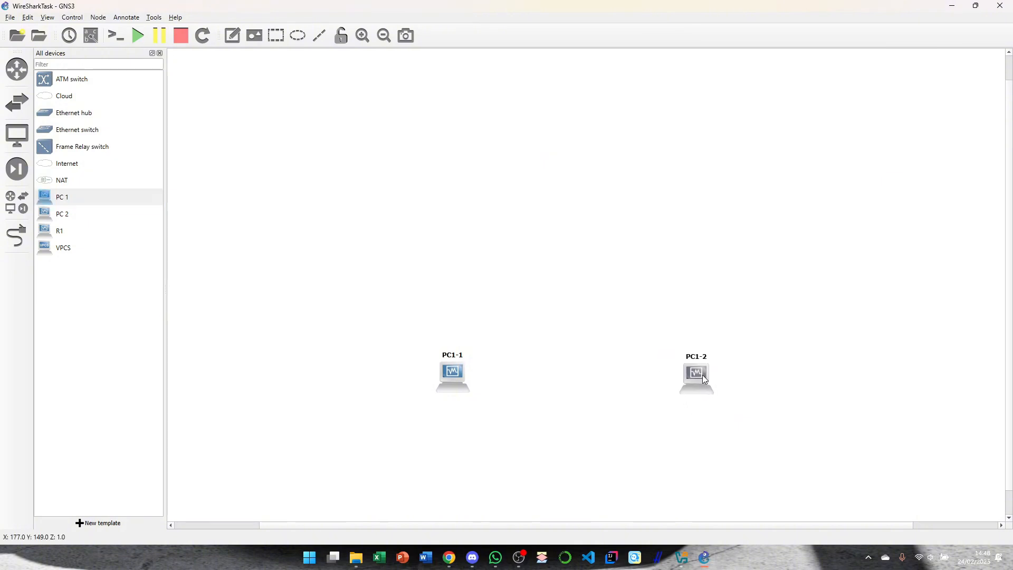
click(16, 202)
Step: Link PC1-1 to PC1-2 through Ethernet0 on both ends and start all nodes
click(15, 236)
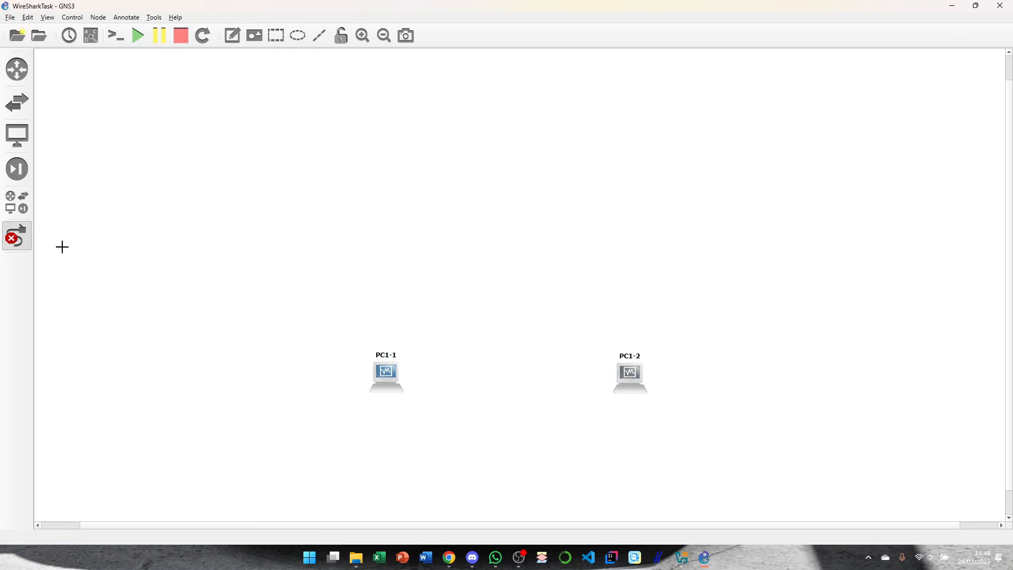
click(396, 375)
click(448, 384)
click(626, 378)
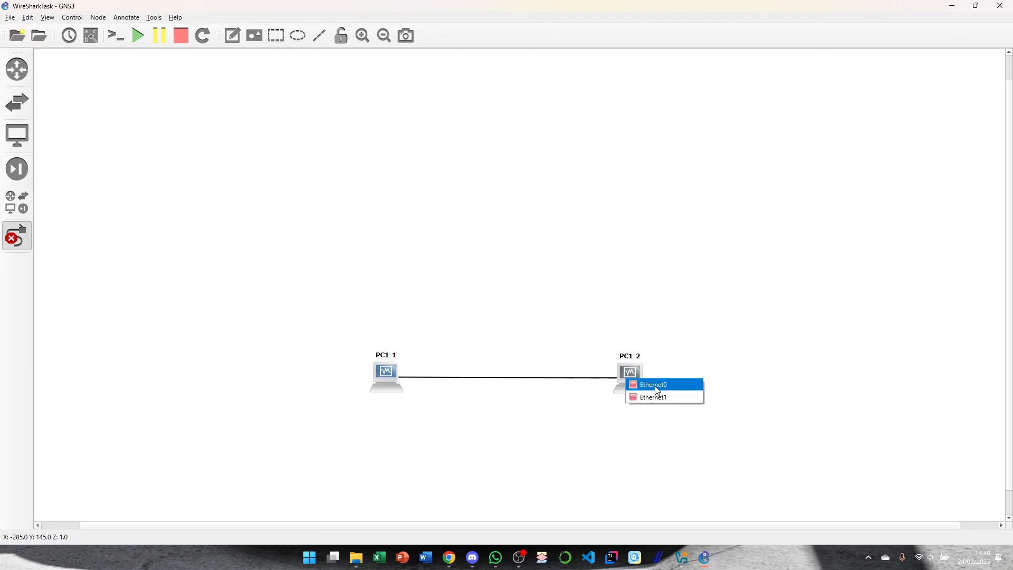
click(657, 389)
right_click(693, 372)
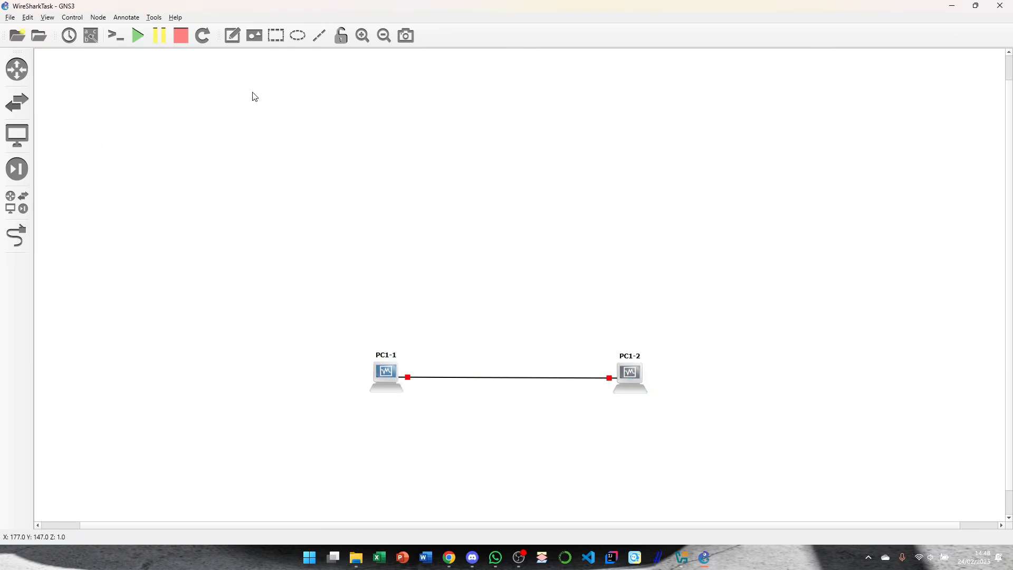
click(137, 35)
click(520, 290)
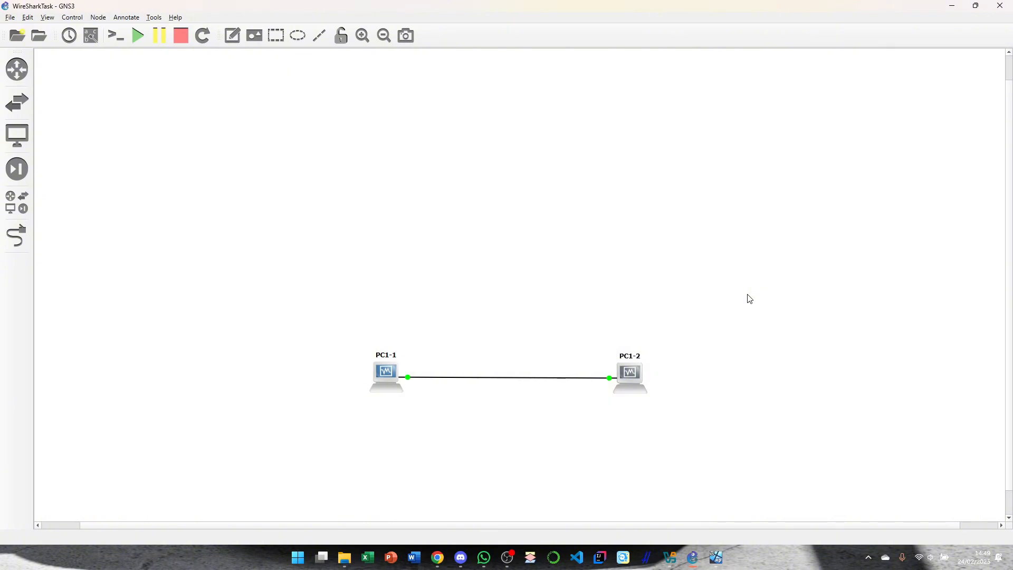
Step: Arrange the PC1-1 and PC1-2 virtual machine windows side by side and dismiss the notifications in PC1-1
click(714, 561)
click(740, 514)
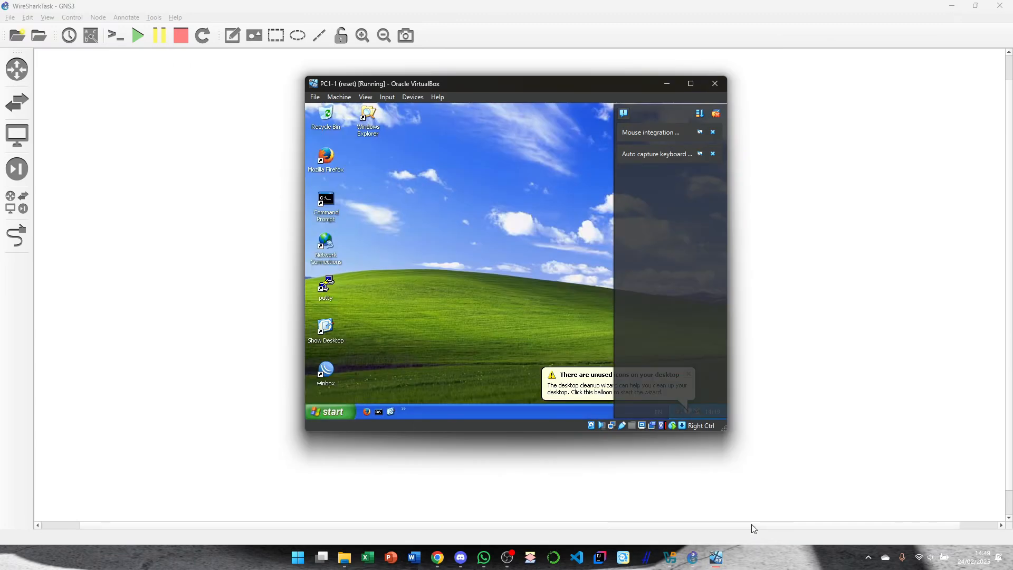
drag(499, 87, 243, 85)
drag(516, 89, 751, 86)
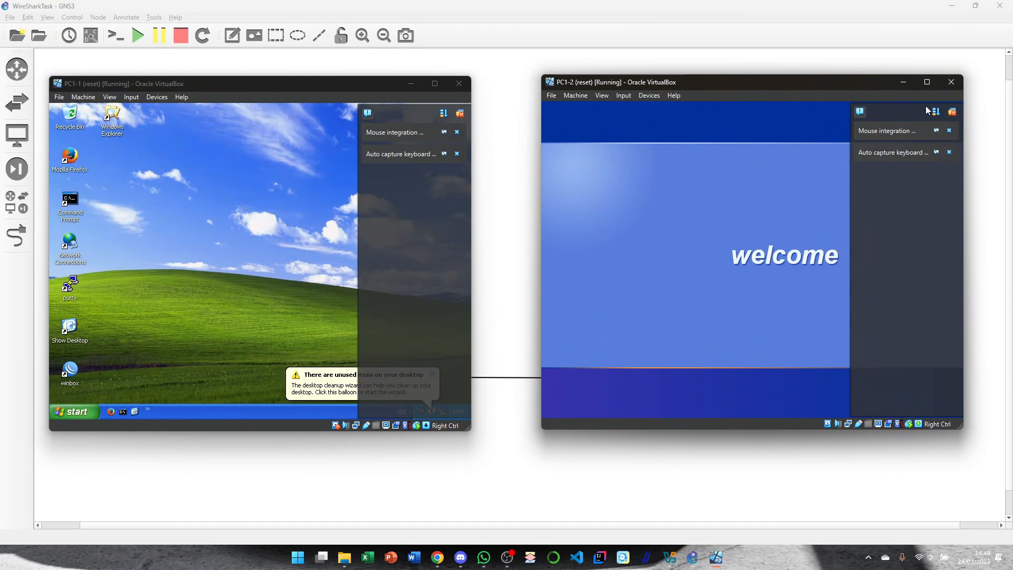
click(462, 119)
click(433, 374)
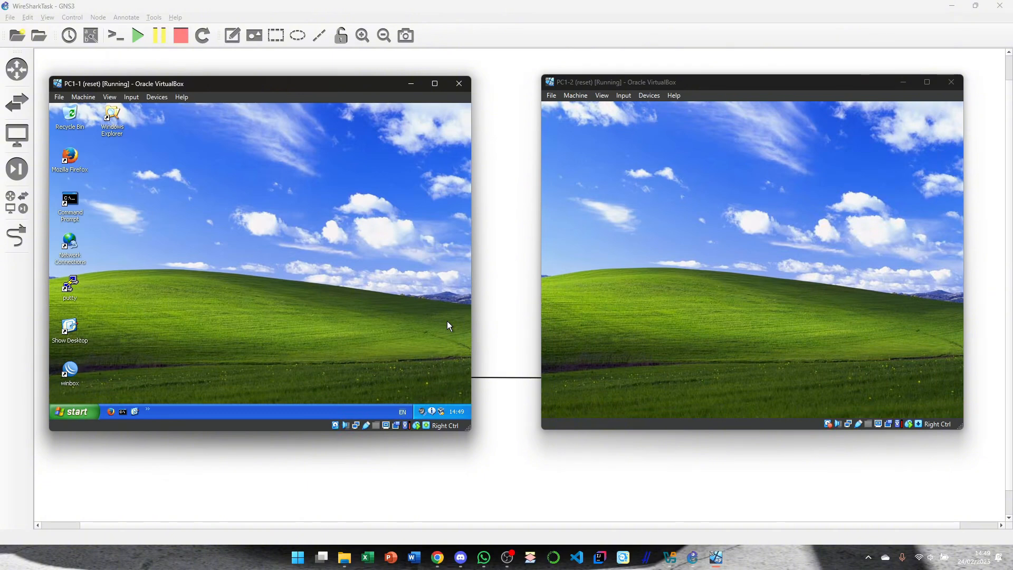
Step: Return to the GNS3 topology and add the text label 192.168.1.1 centred above PC1-1
click(503, 302)
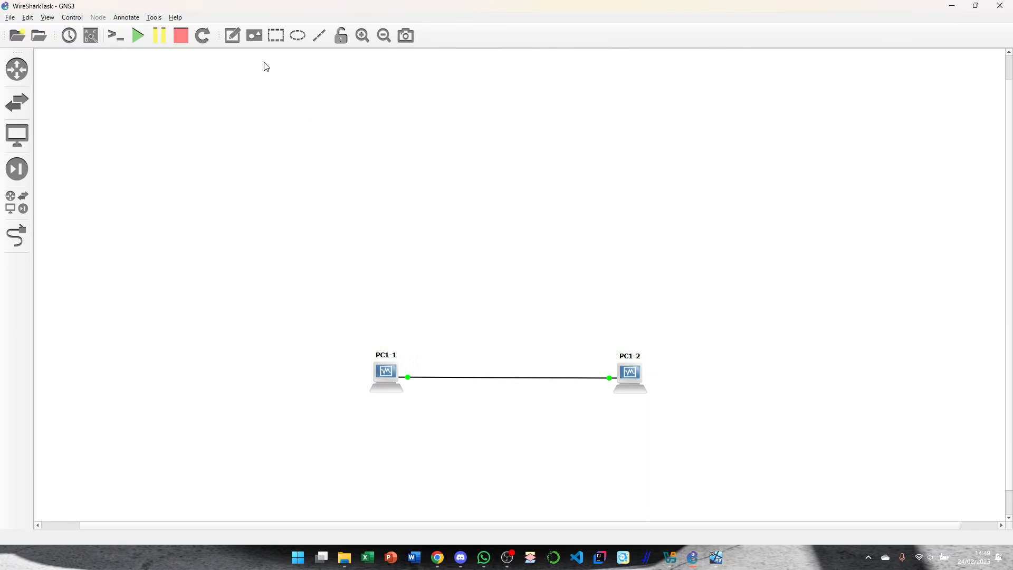
click(232, 35)
click(360, 332)
text(192.168)
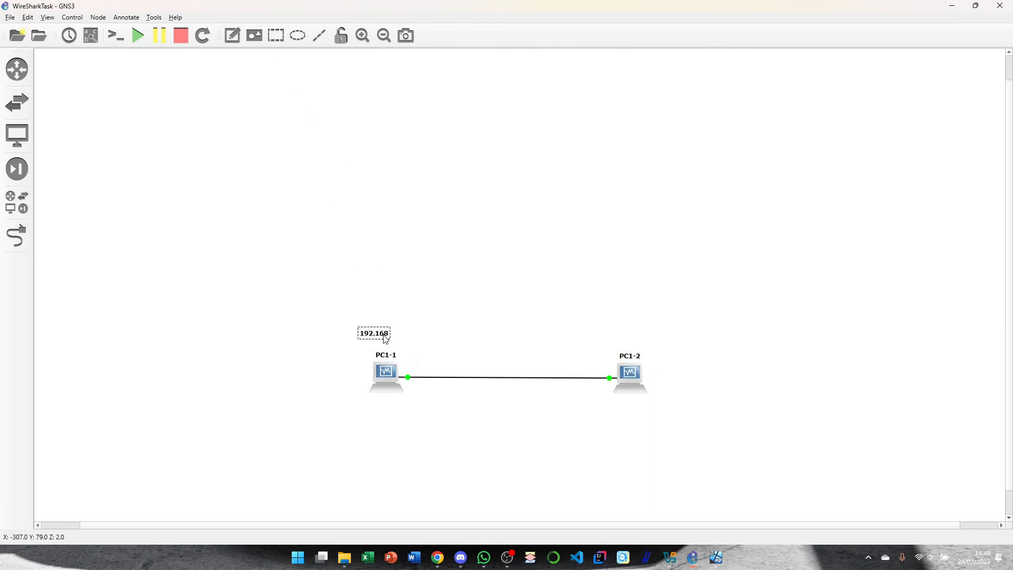
text(.1.1)
click(442, 331)
click(394, 332)
drag(387, 331, 391, 332)
Step: Add the text label 192.168.1.2 above PC1-2 and align it over the device
click(232, 35)
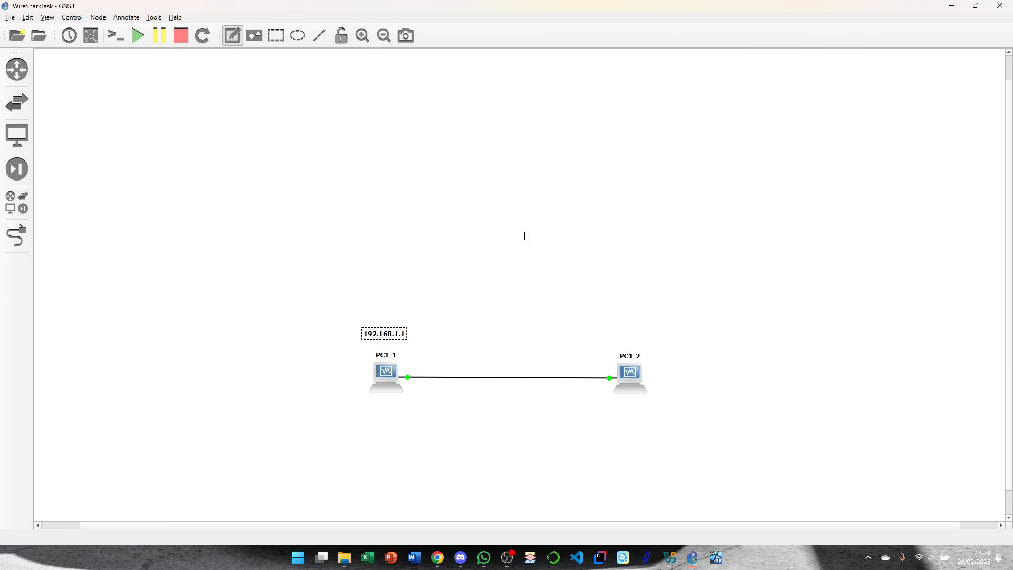
click(614, 333)
text(192)
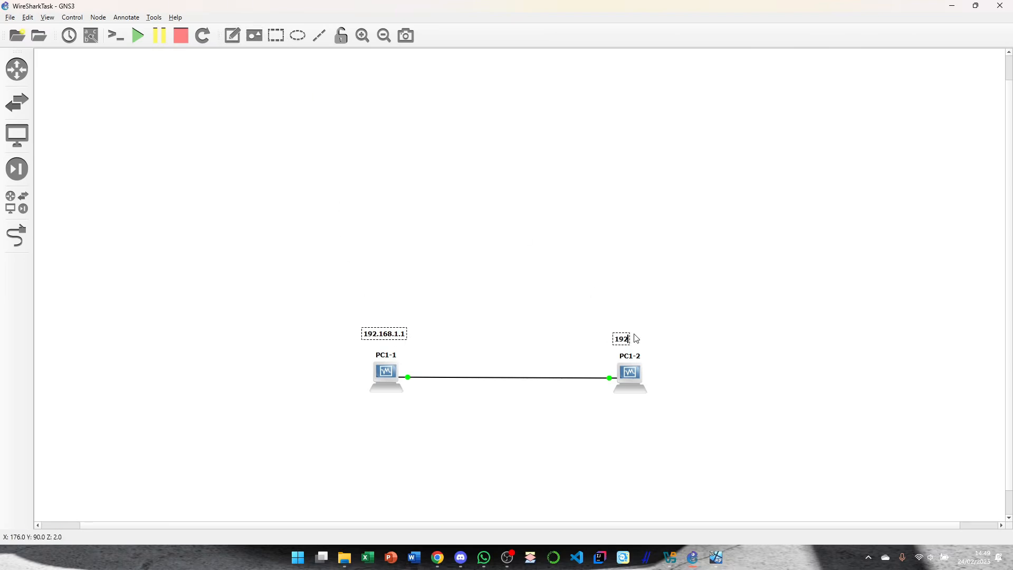
text(.)
text(168.1.)
text(1)
text(.2)
click(640, 309)
drag(631, 340, 627, 334)
click(704, 333)
Step: Bring the PC1-1 and PC1-2 virtual machine windows up together in front of the GNS3 topology
key(alt+Tab)
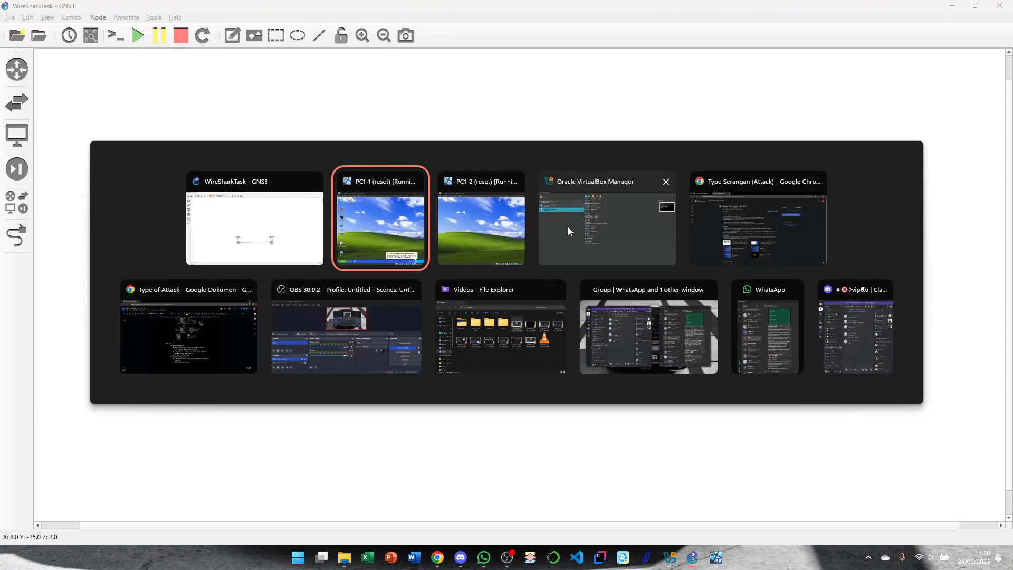
key(alt+Tab)
key(Tab)
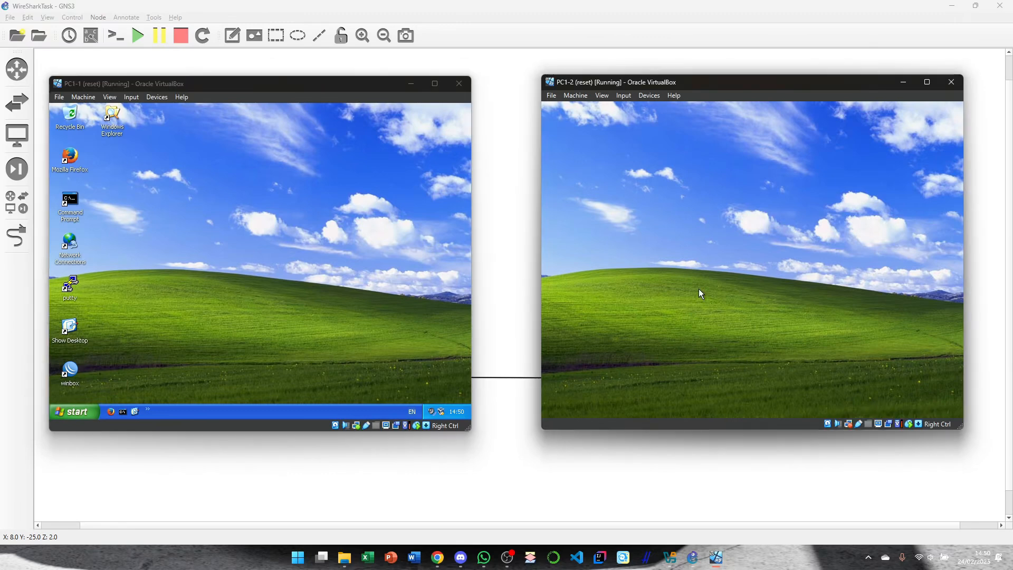
click(511, 258)
key(alt+Tab)
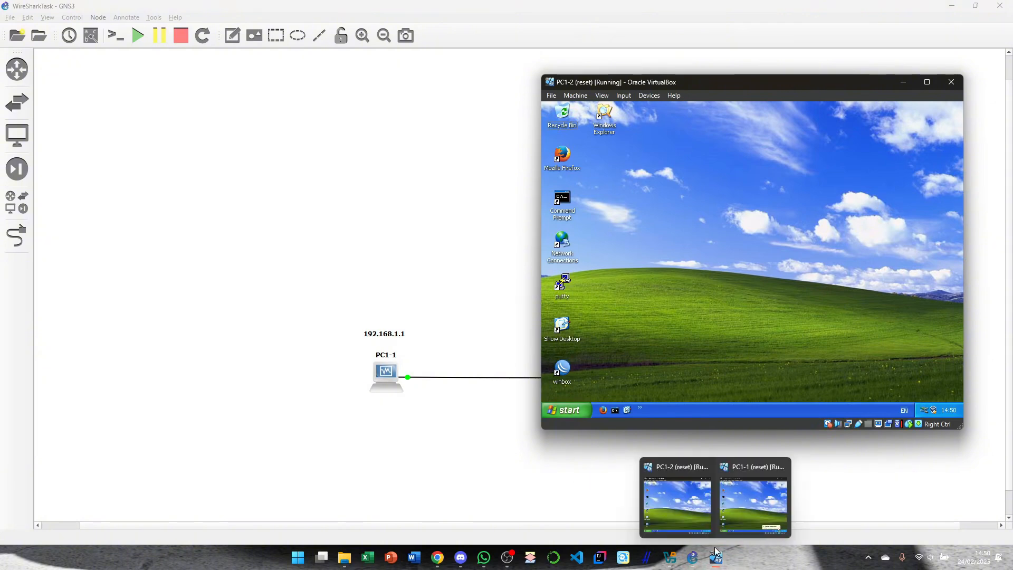
mouse_move(718, 556)
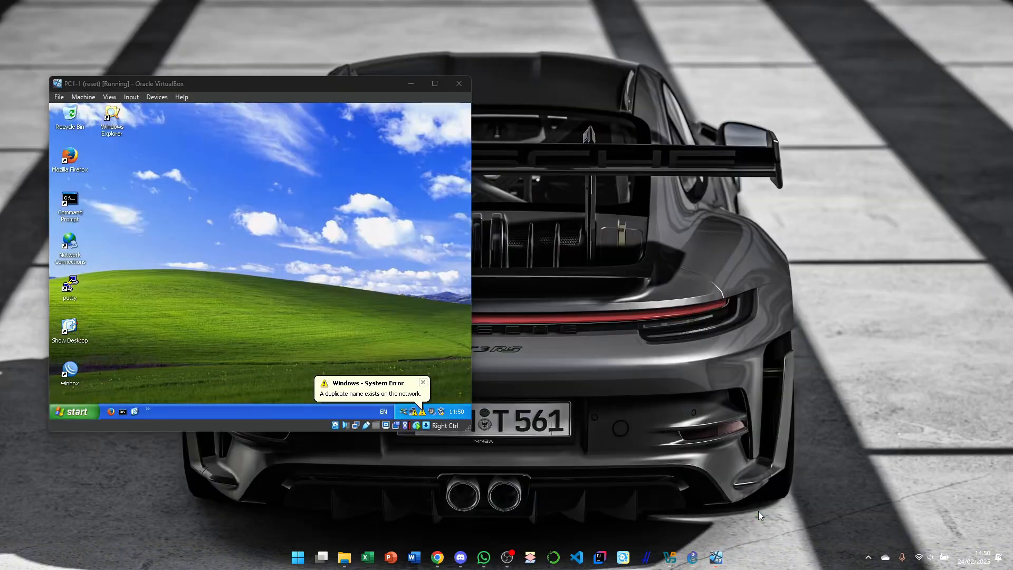
click(757, 510)
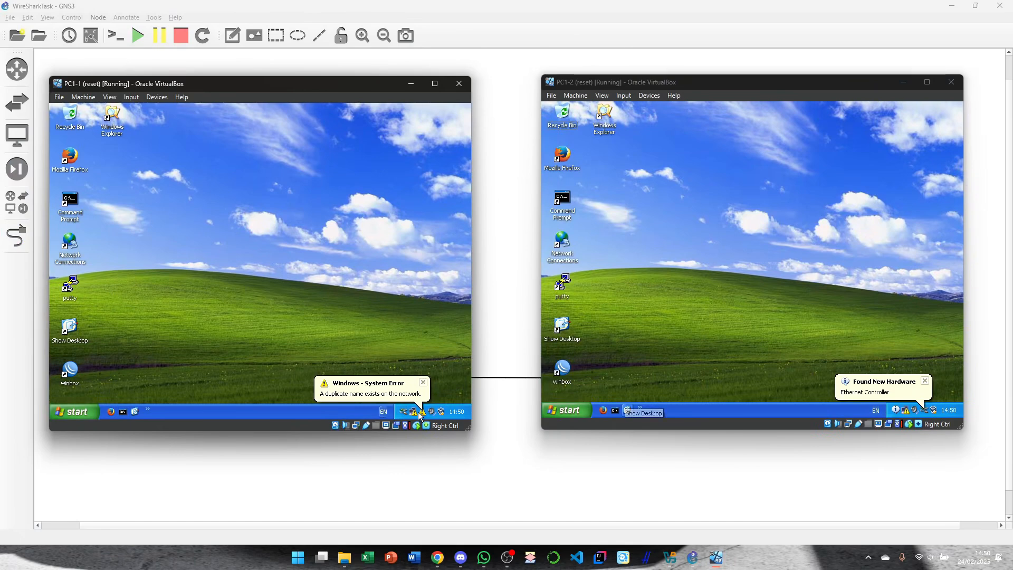
Step: Dismiss the system error notification in PC1-1 and open its Network Connections window
click(423, 383)
click(416, 415)
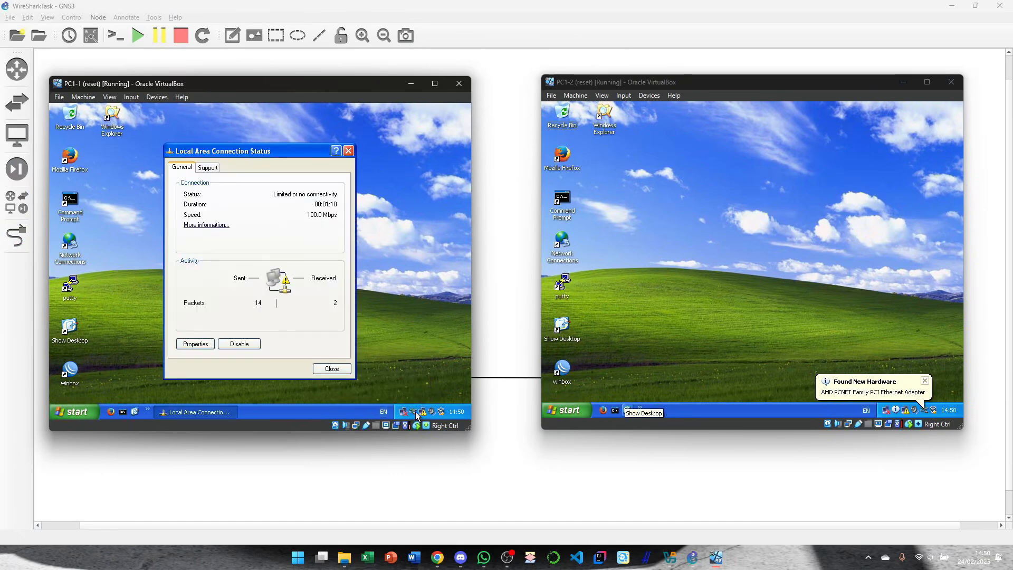
click(350, 149)
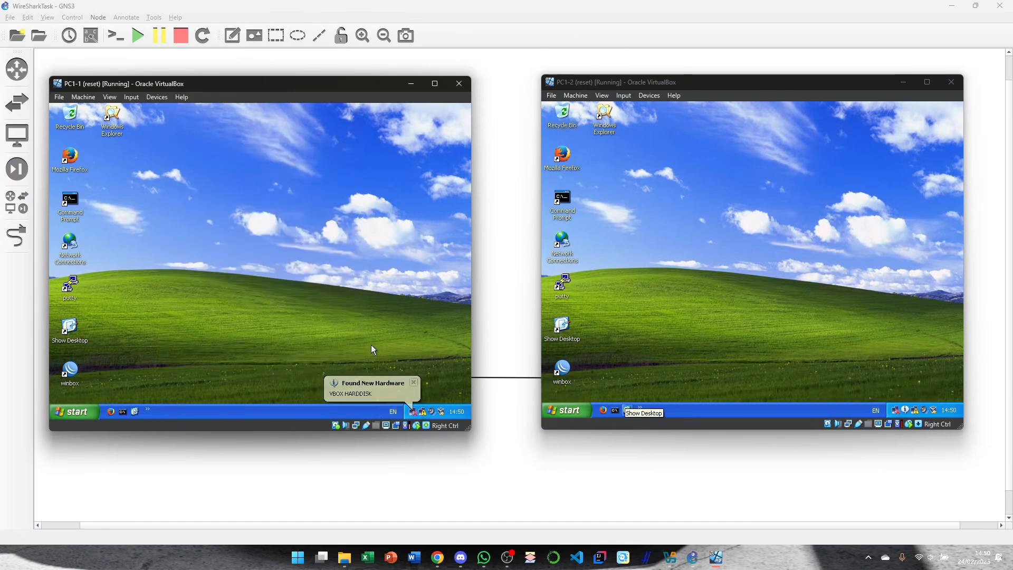
click(413, 413)
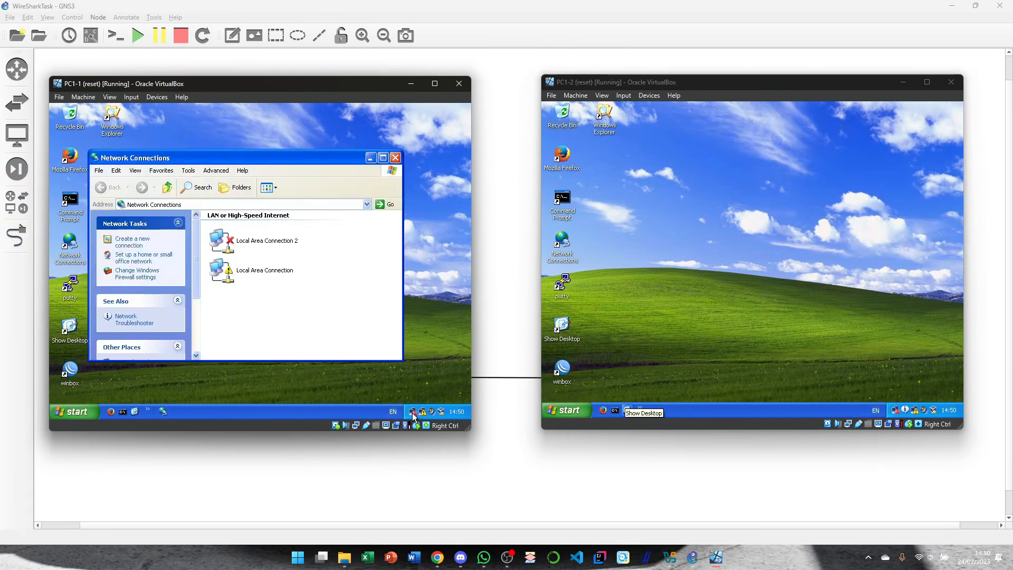
Step: Assign the static IP address 192.168.1.1 with subnet mask 255.255.255.0 to Local Area Connection 2 in PC1-1
click(227, 243)
right_click(234, 239)
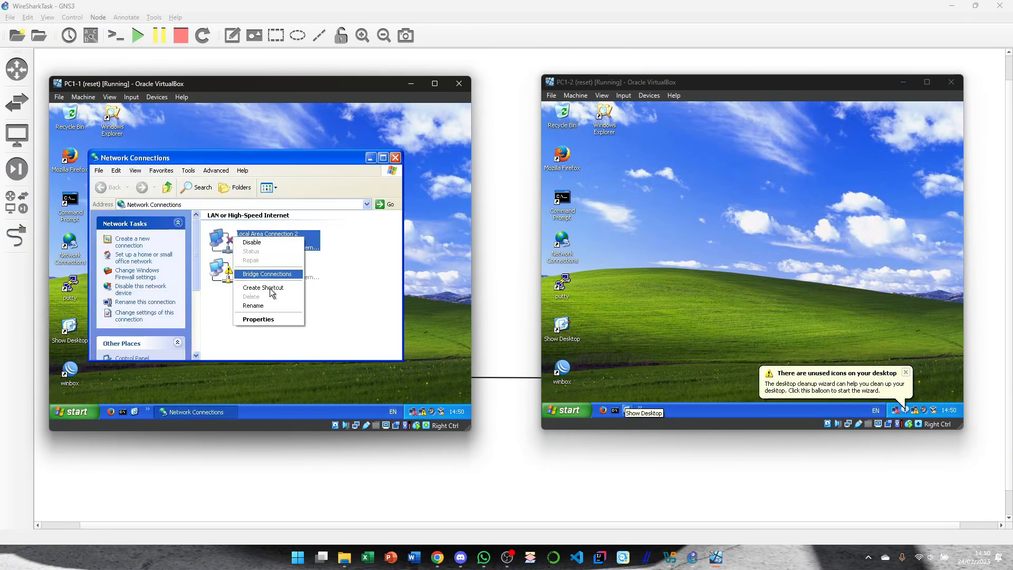
click(261, 319)
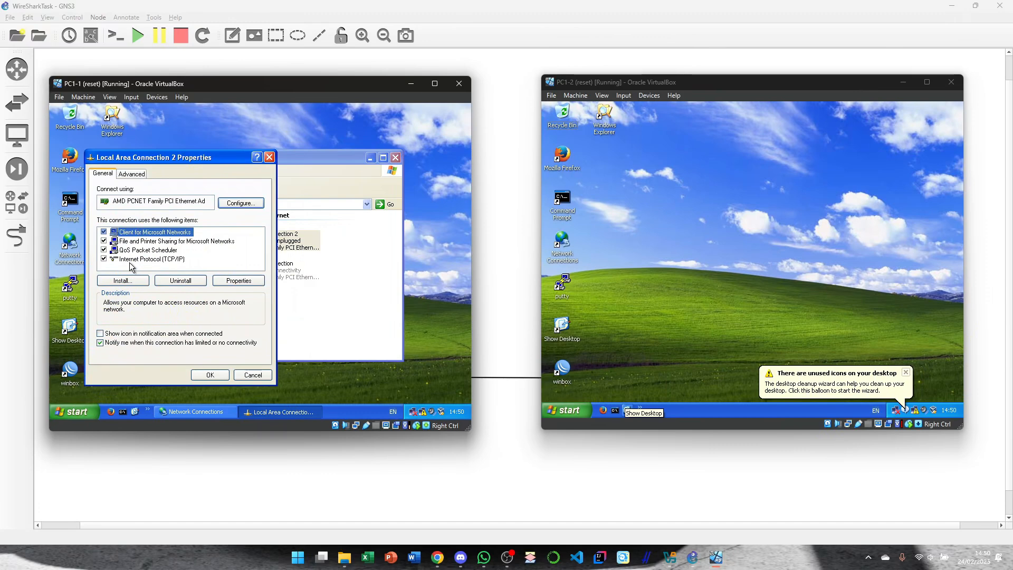
click(135, 259)
click(239, 281)
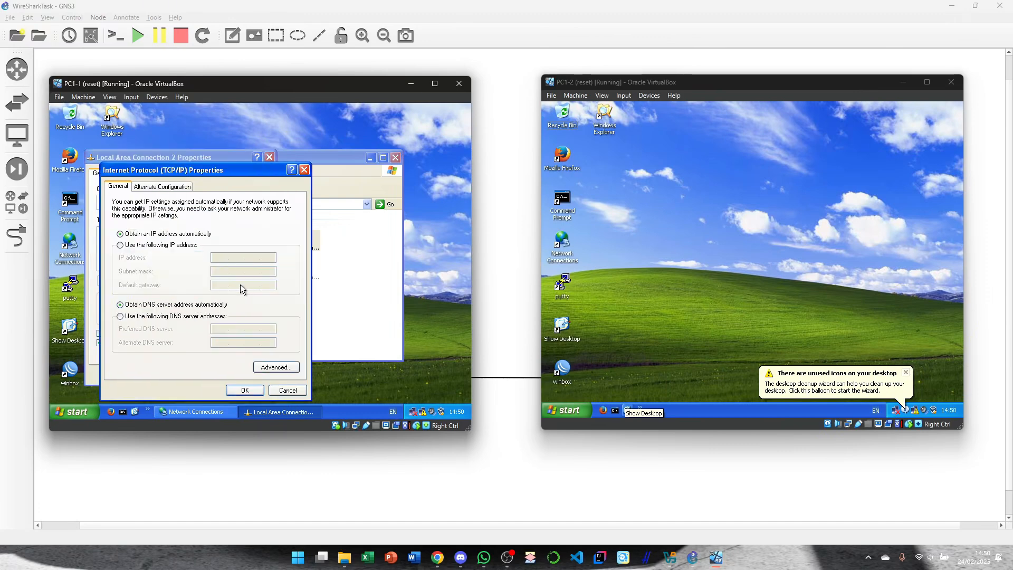
click(153, 245)
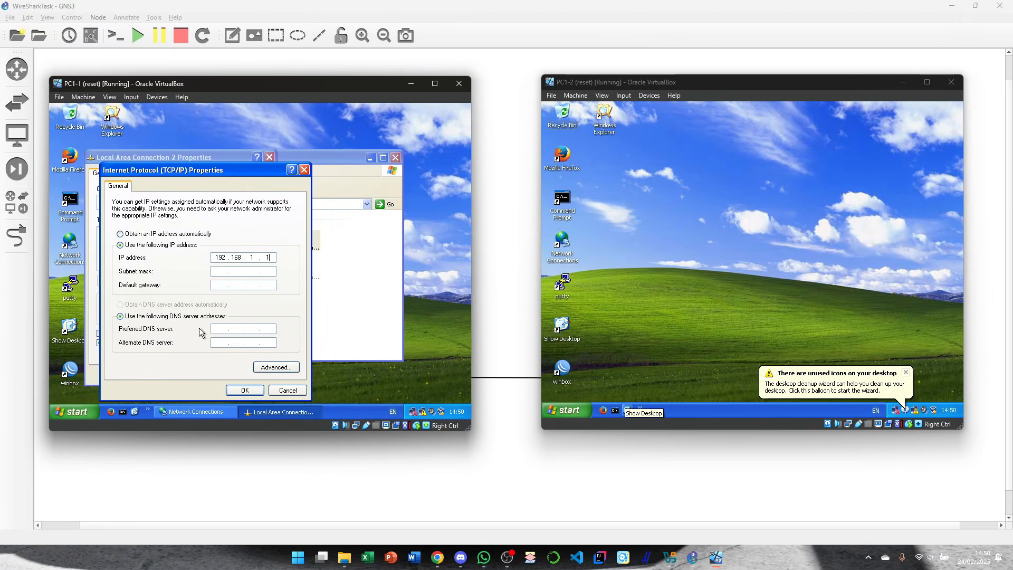
click(222, 270)
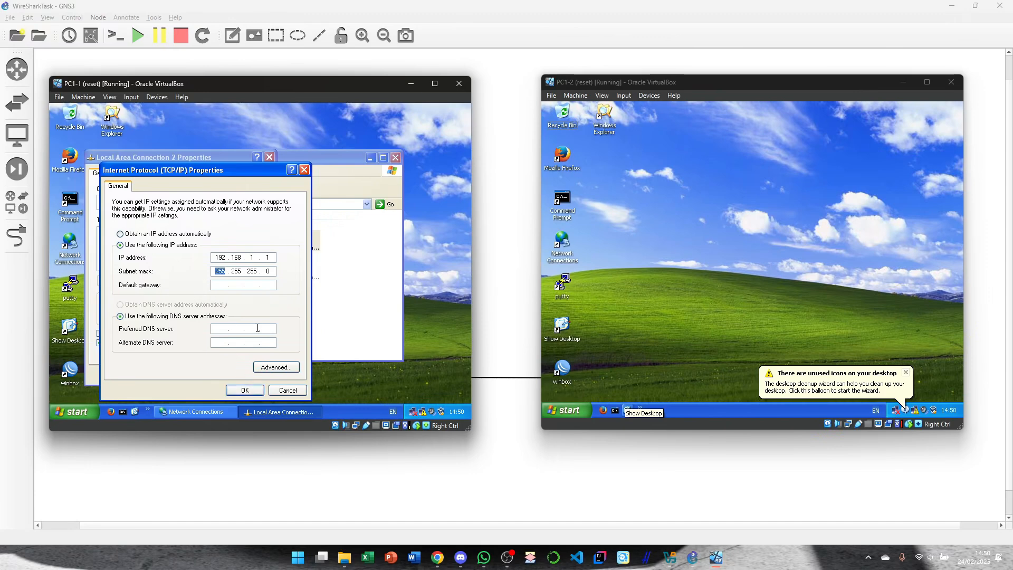
click(243, 391)
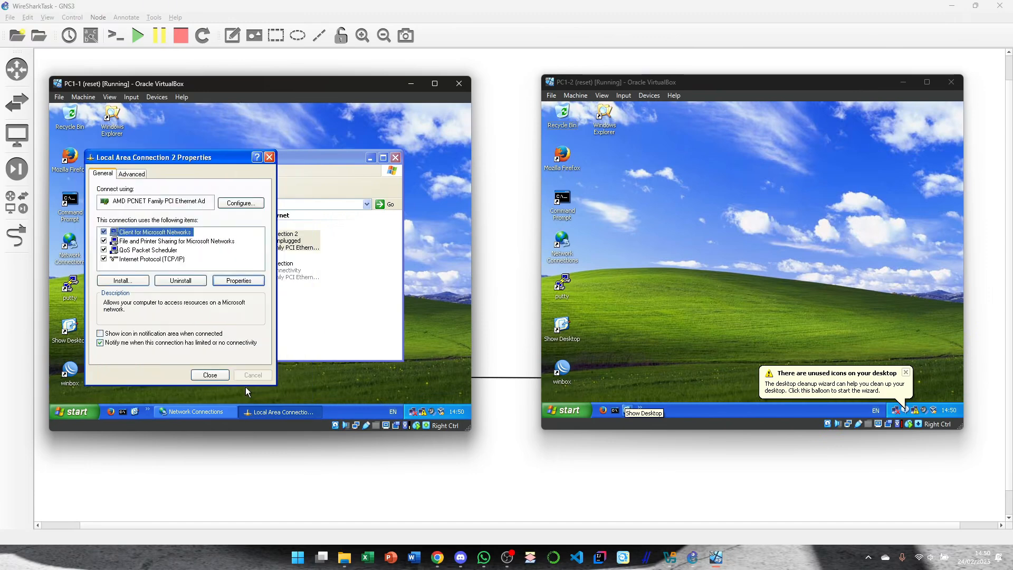
click(213, 376)
Step: Restore automatic IP address and DNS server assignment on Local Area Connection 2 in PC1-1
mouse_move(412, 416)
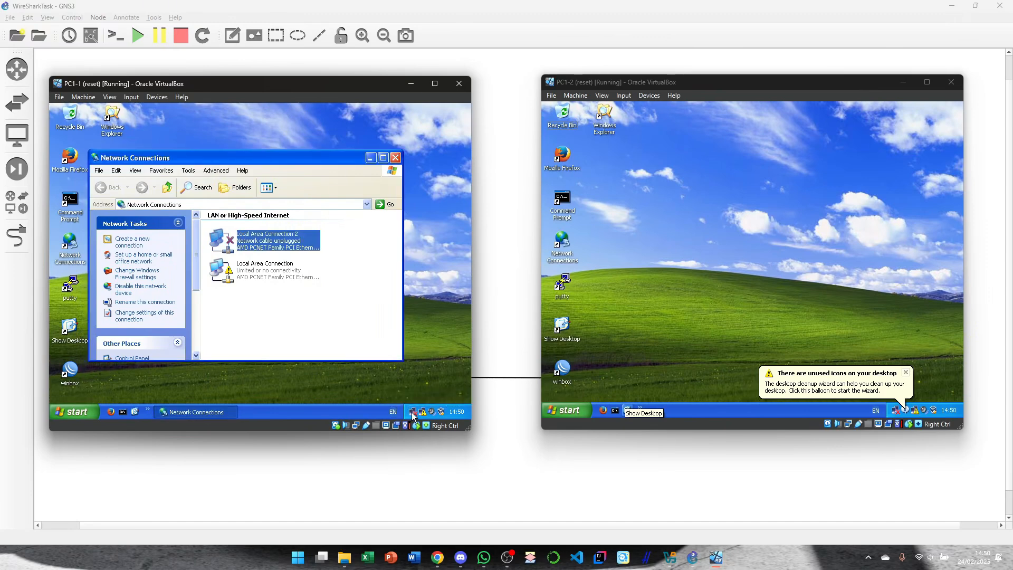
click(224, 279)
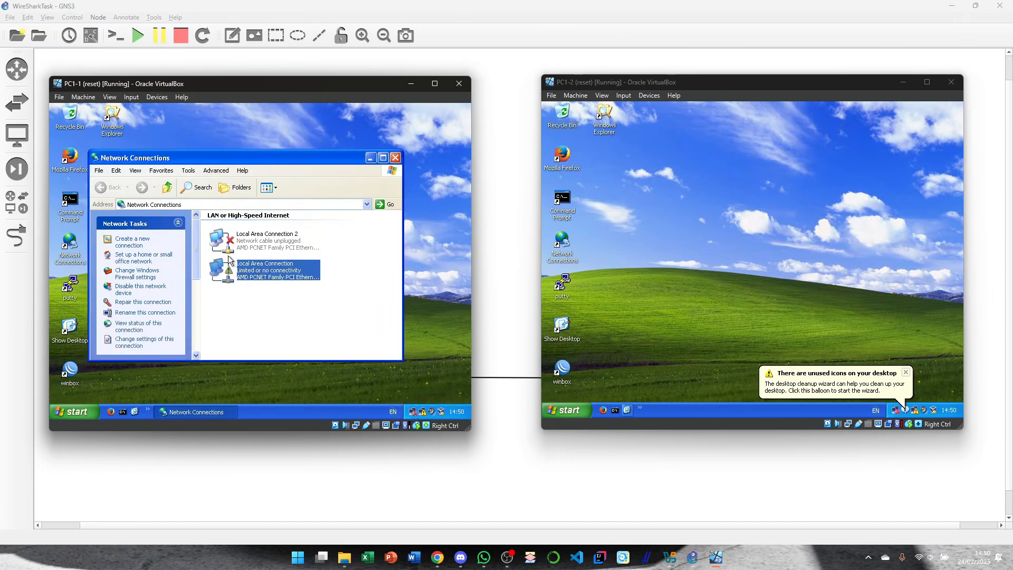
right_click(228, 277)
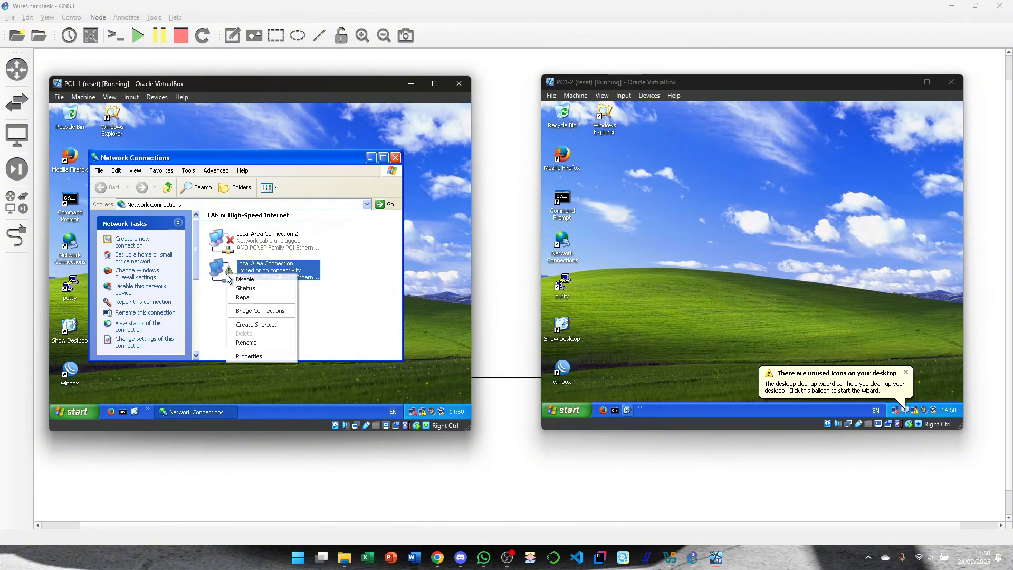
click(232, 252)
right_click(232, 249)
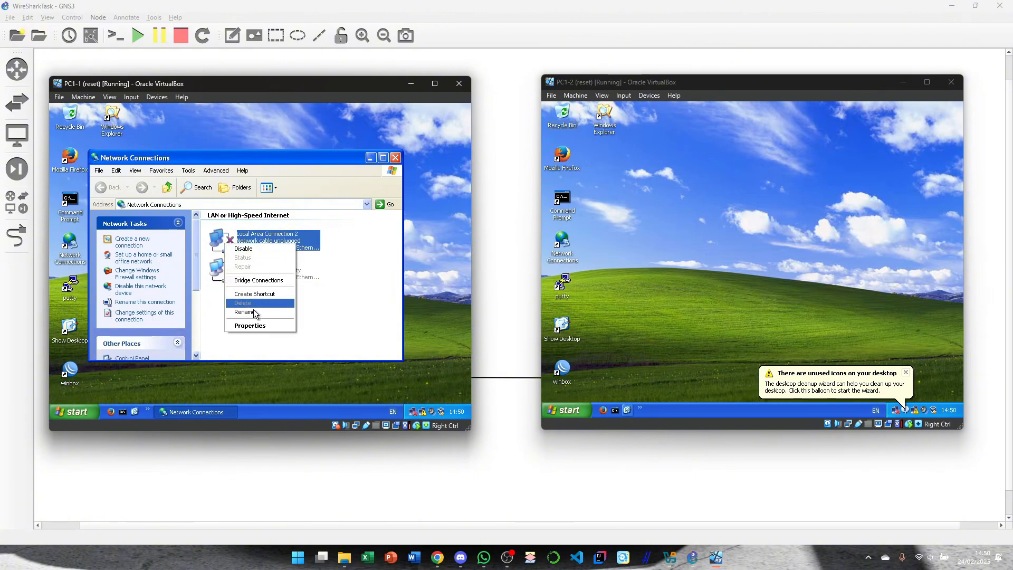
click(250, 326)
click(182, 275)
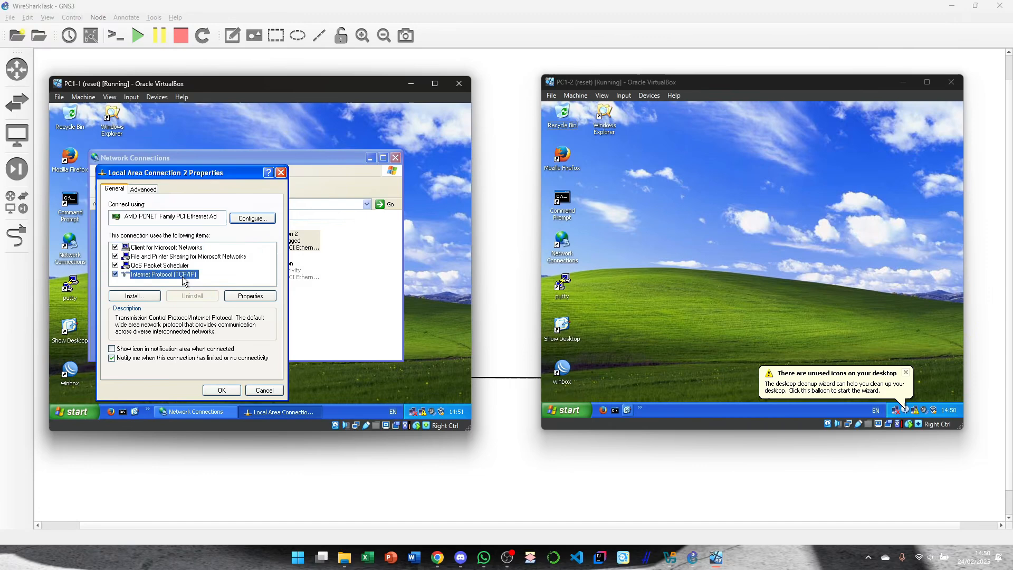
click(247, 295)
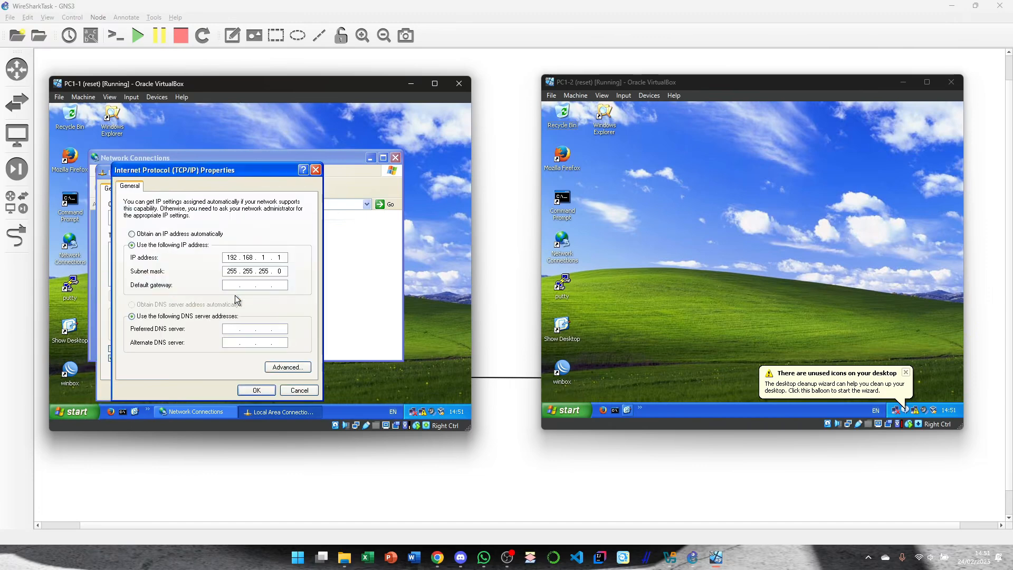
click(131, 234)
click(164, 304)
click(253, 390)
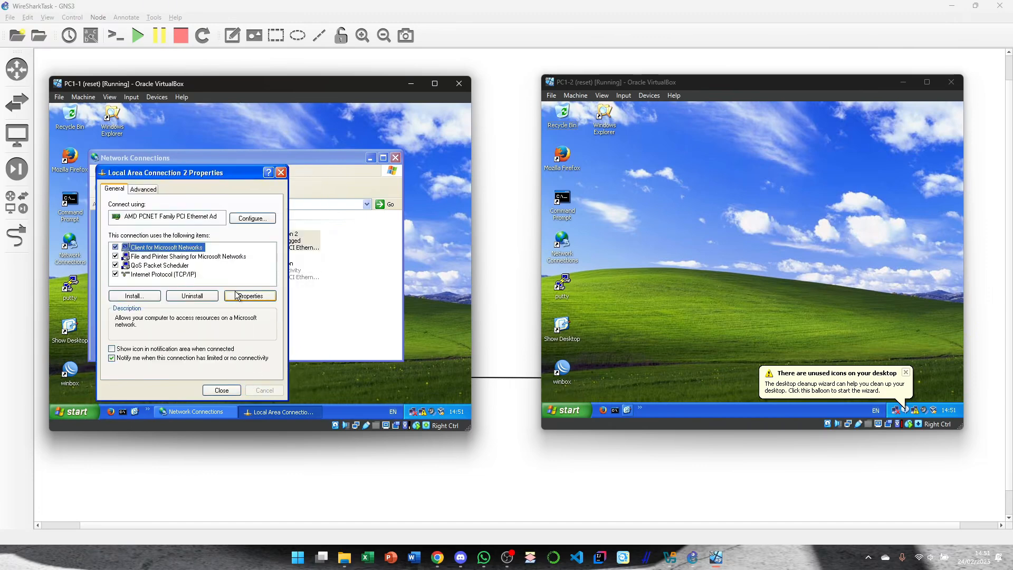
click(221, 390)
Step: Assign the static IP address 192.168.1.1 with the default subnet mask to Local Area Connection in PC1-1 and close its properties
right_click(227, 275)
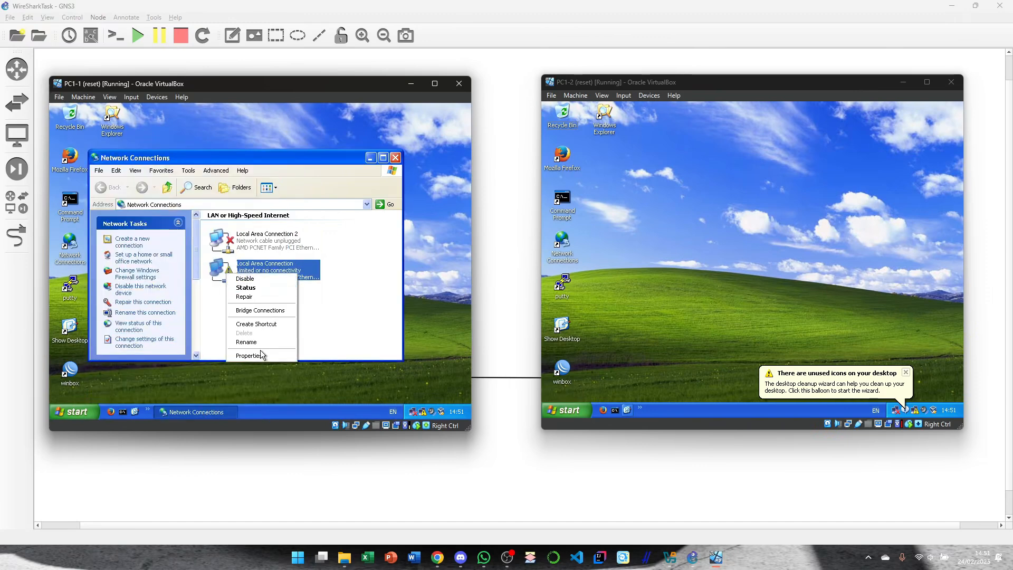
click(262, 355)
click(158, 230)
click(215, 250)
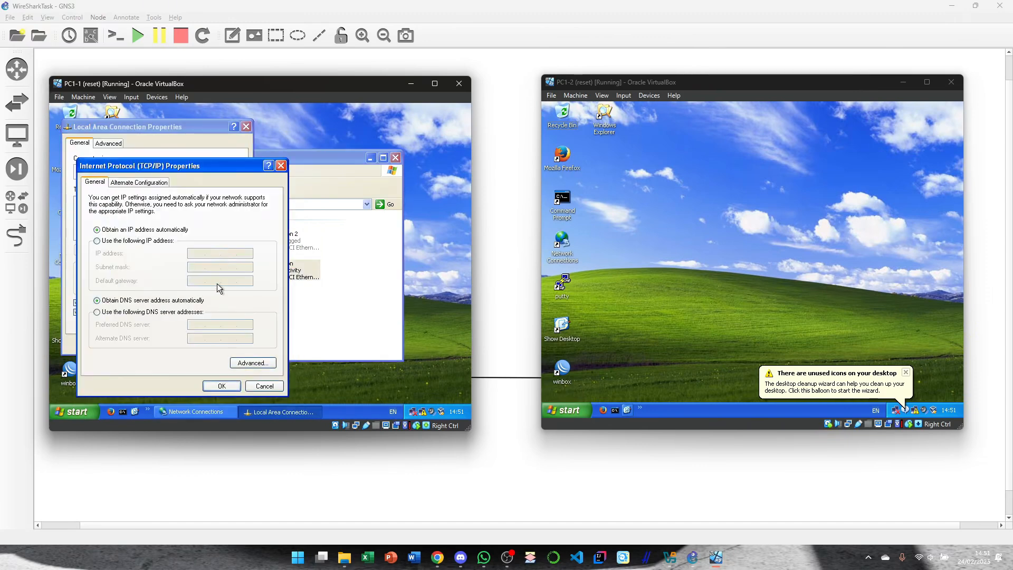
click(129, 241)
text(192 . 168 . 1 . 1)
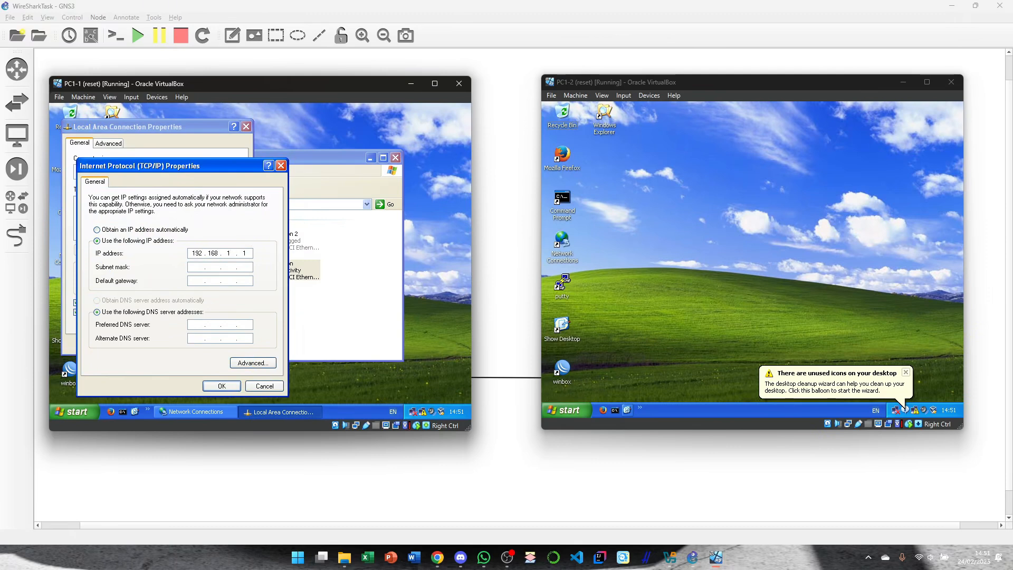
key(Tab)
key(Tab)
key(Tab)
click(215, 384)
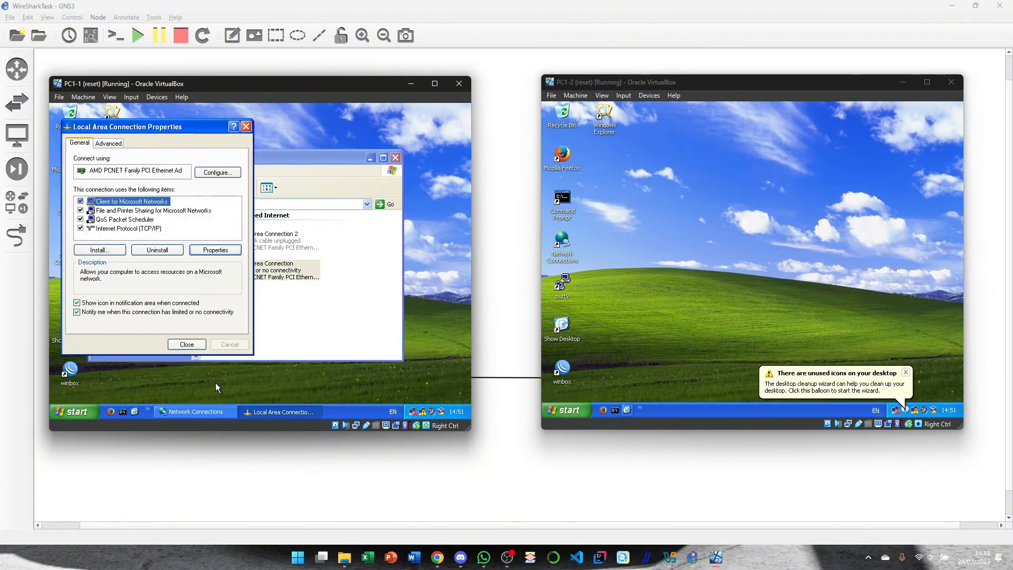
click(186, 344)
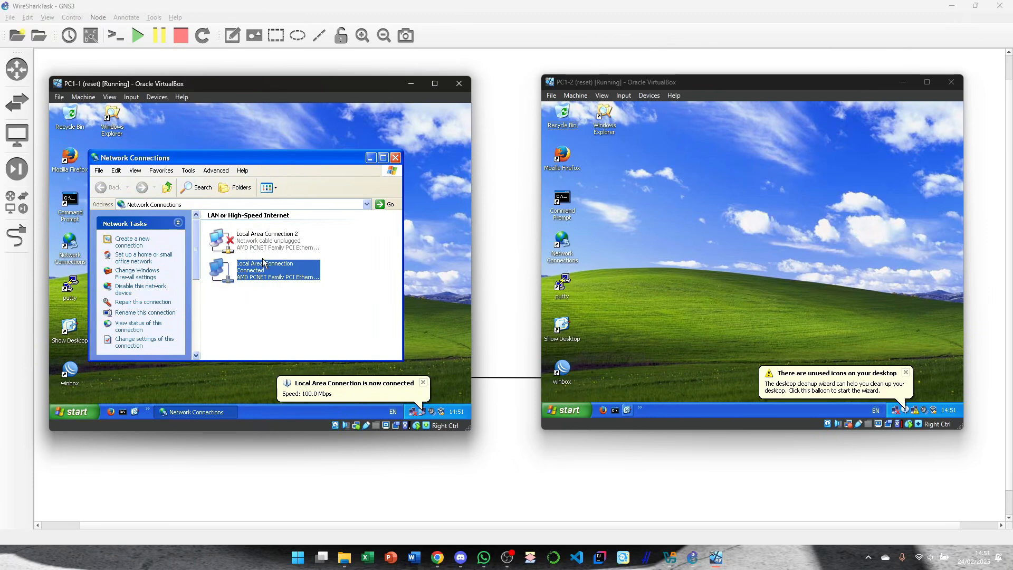
click(364, 348)
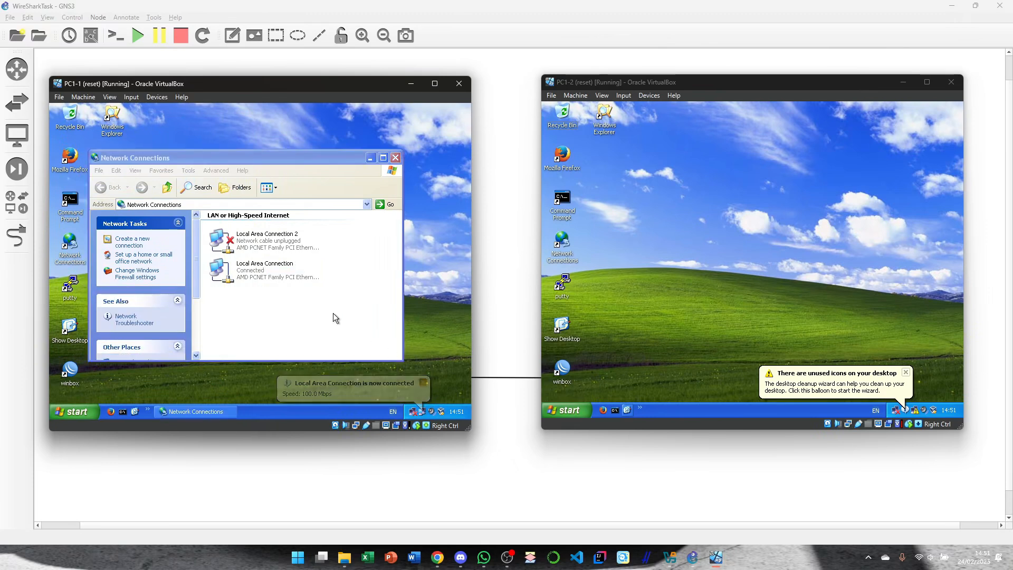
Step: Dismiss the notification in PC1-2 and open the Internet Protocol (TCP/IP) properties of its Local Area Connection
click(905, 373)
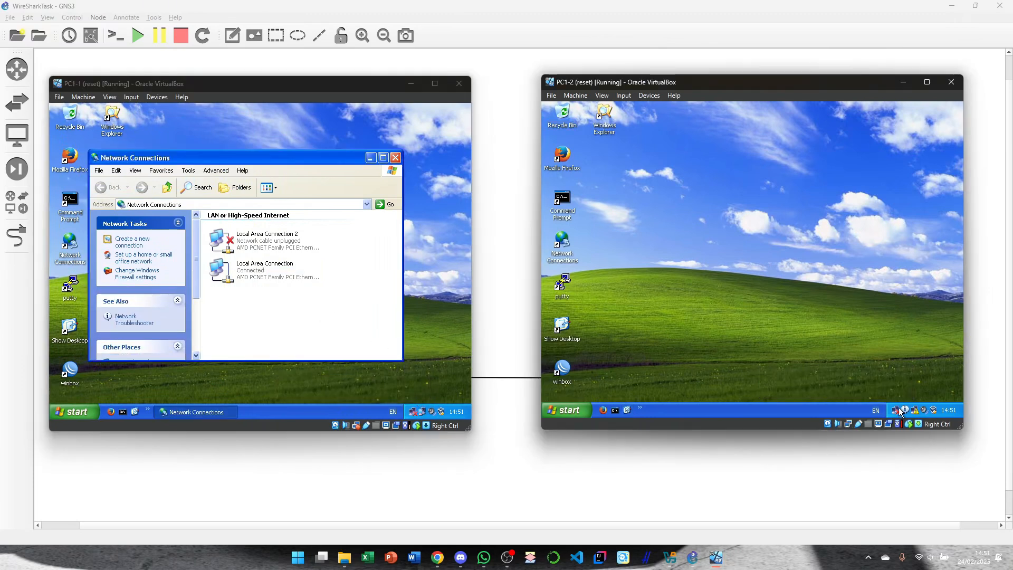
double_click(897, 409)
click(719, 272)
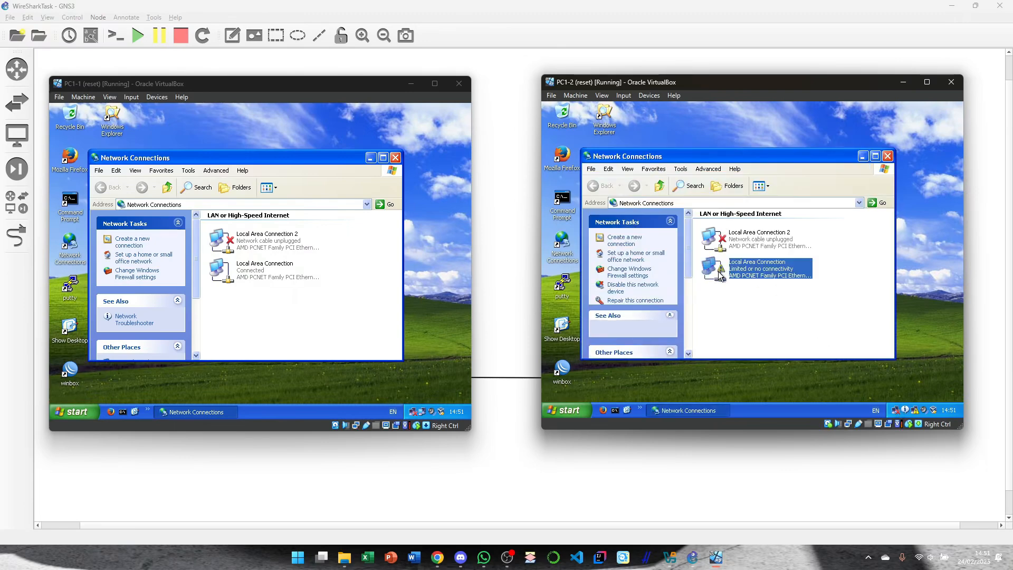
right_click(718, 272)
click(741, 357)
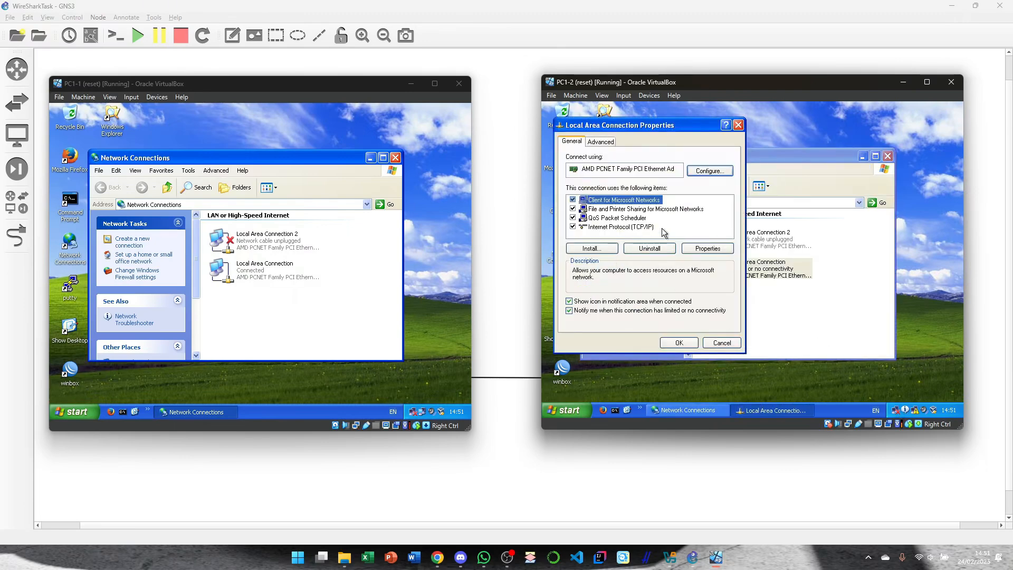
click(635, 227)
click(705, 248)
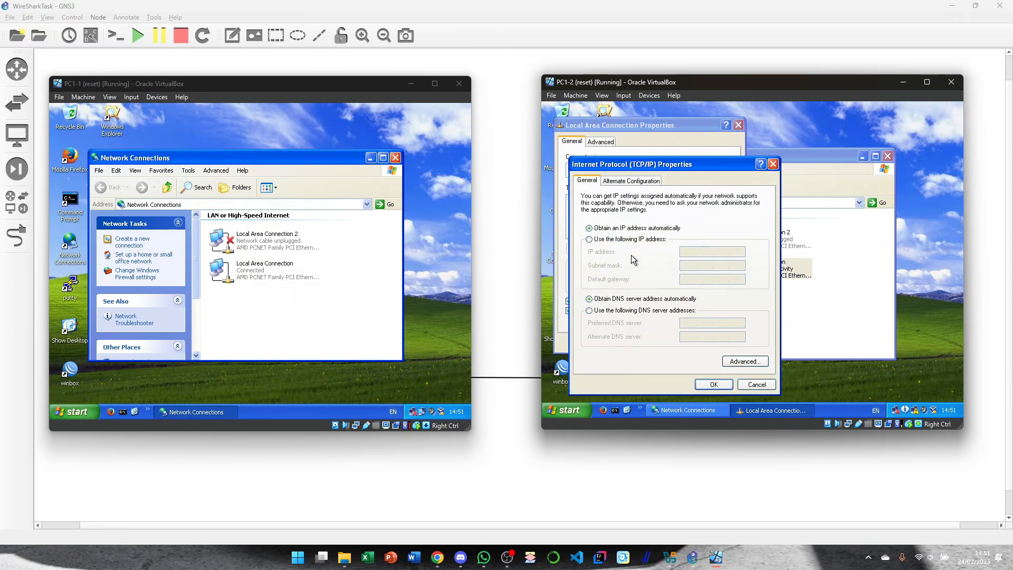
Step: Set PC1-2's static IP address to 192.168.1.2 with subnet mask 255.255.255.0, confirm, and dismiss the desktop notification
click(619, 241)
click(690, 252)
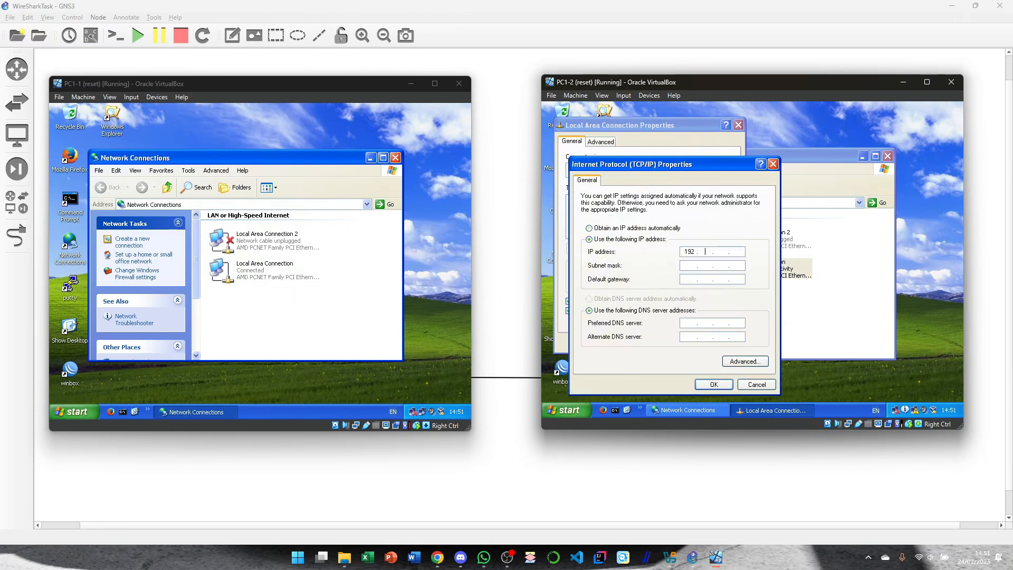
text(192 . 168 . )
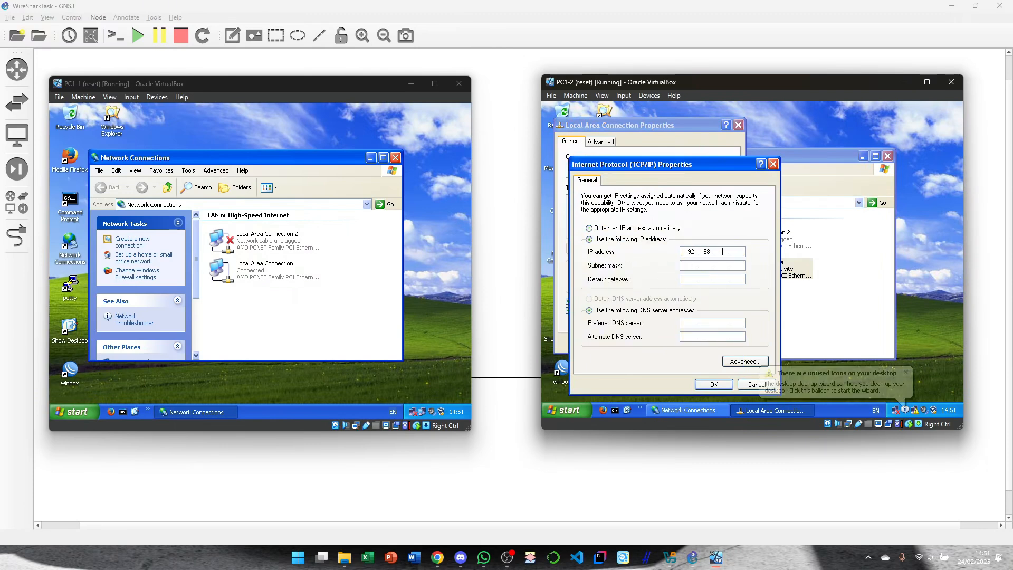
text(1 . 2)
click(702, 264)
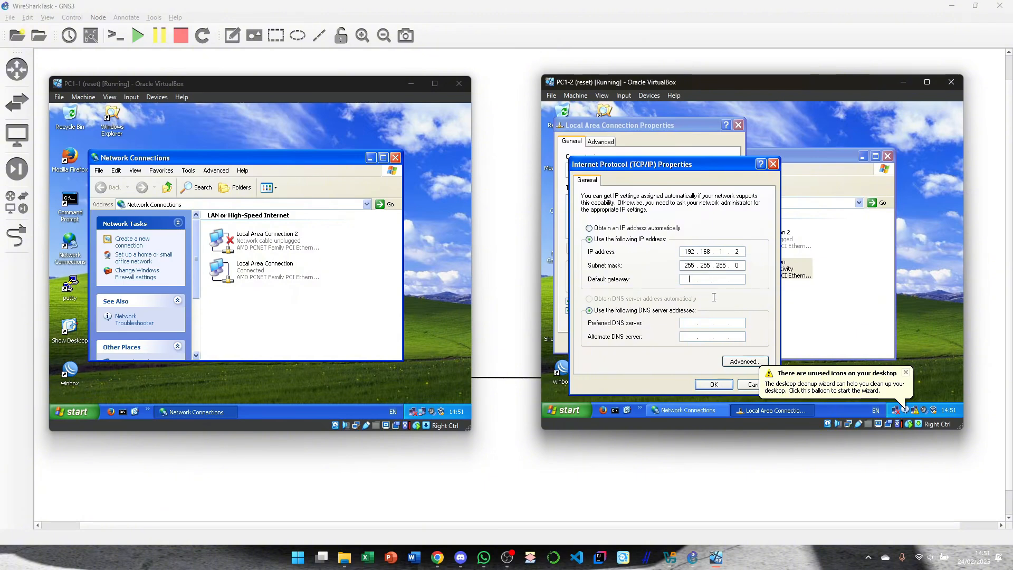
click(713, 384)
click(905, 373)
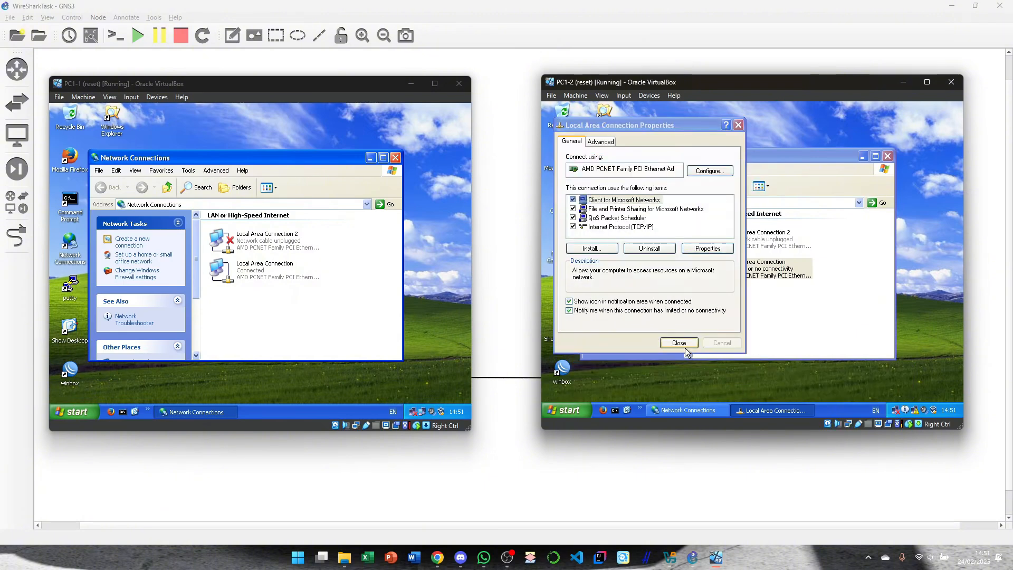
Step: Close PC1-2's Local Area Connection properties and the Network Connections windows on both virtual machines
click(915, 382)
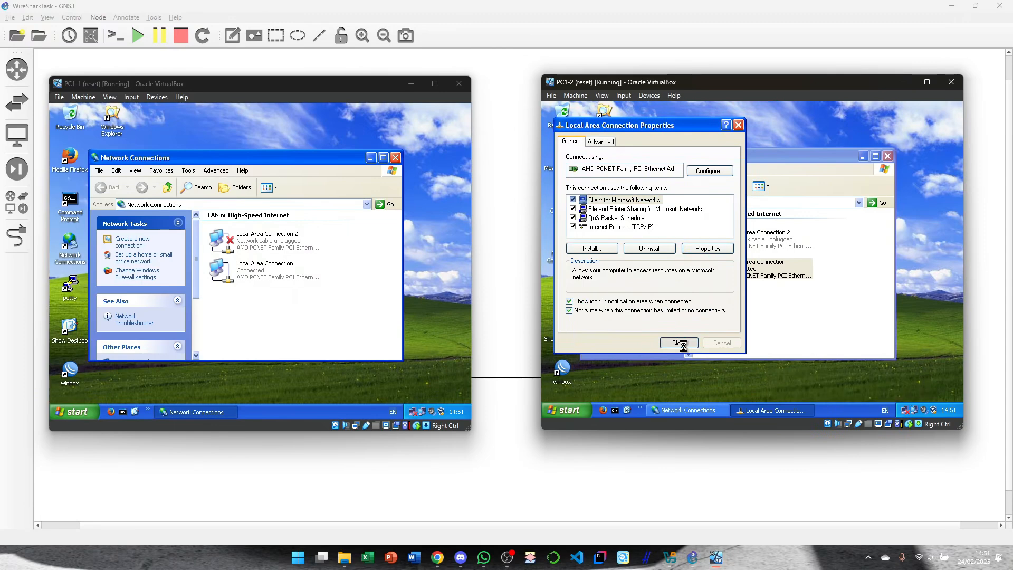
click(679, 343)
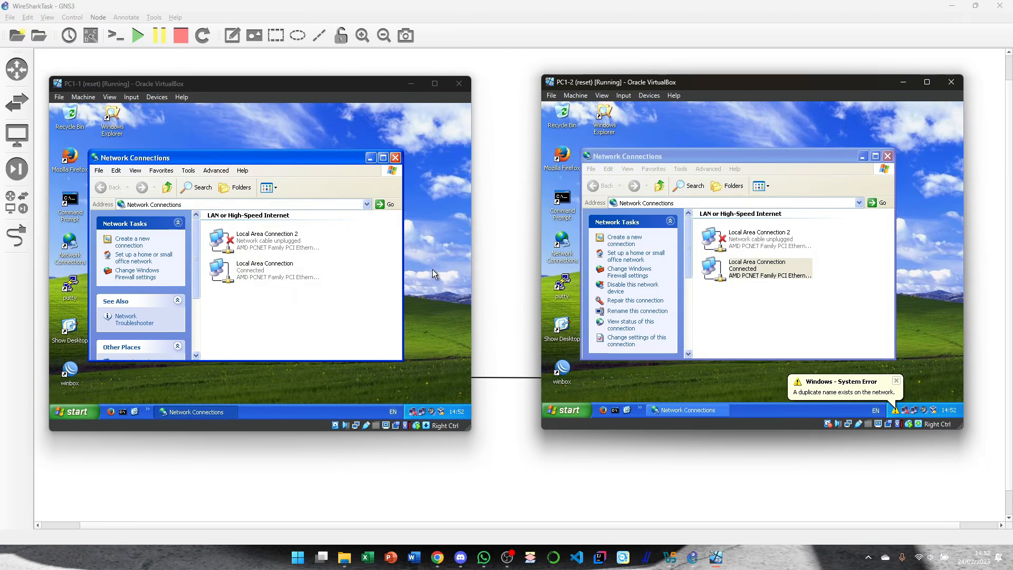
click(395, 157)
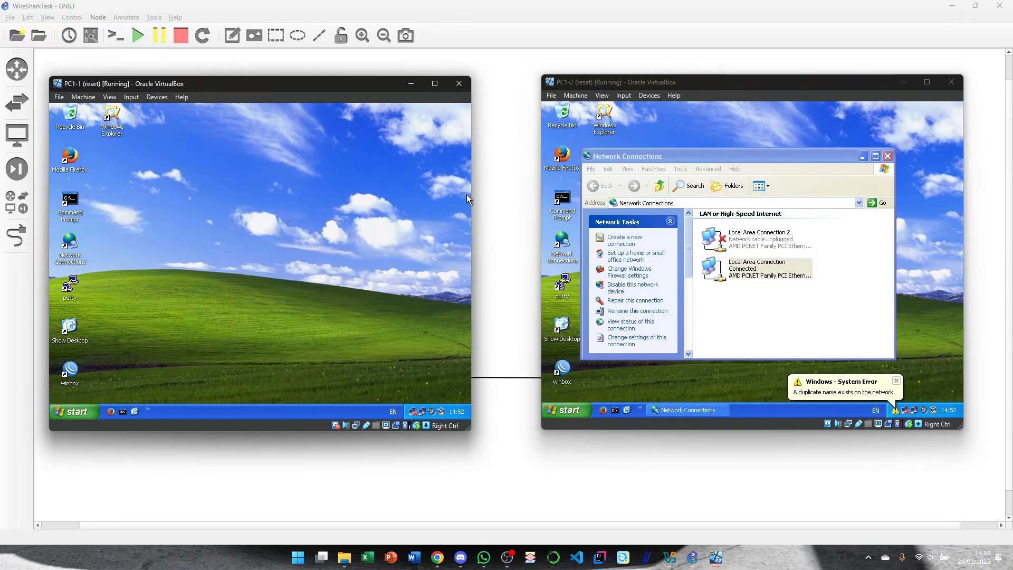
click(887, 156)
click(338, 233)
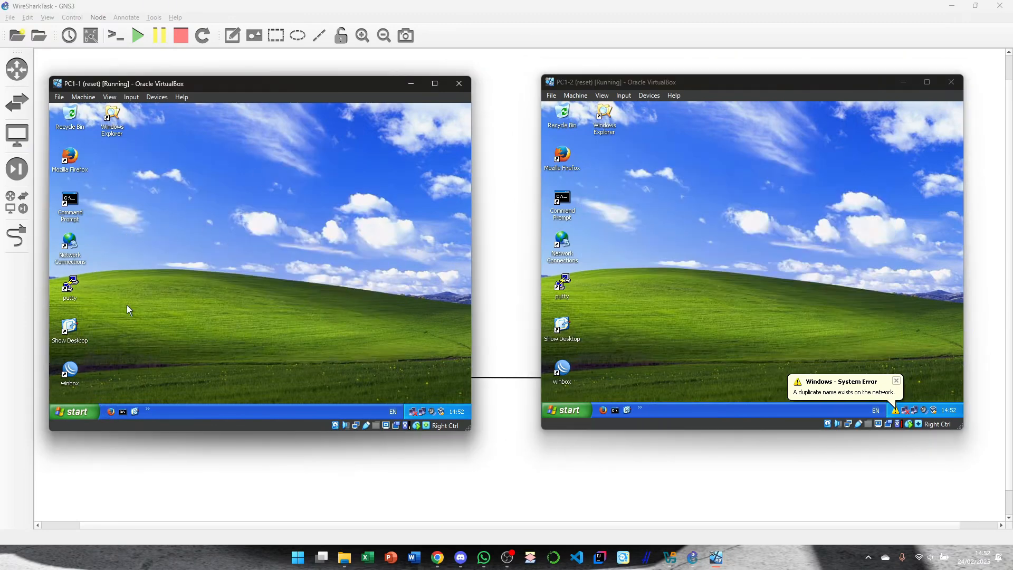
Step: Create a folder named Secret at the root of Local Disk (C:) in PC1-1
double_click(113, 124)
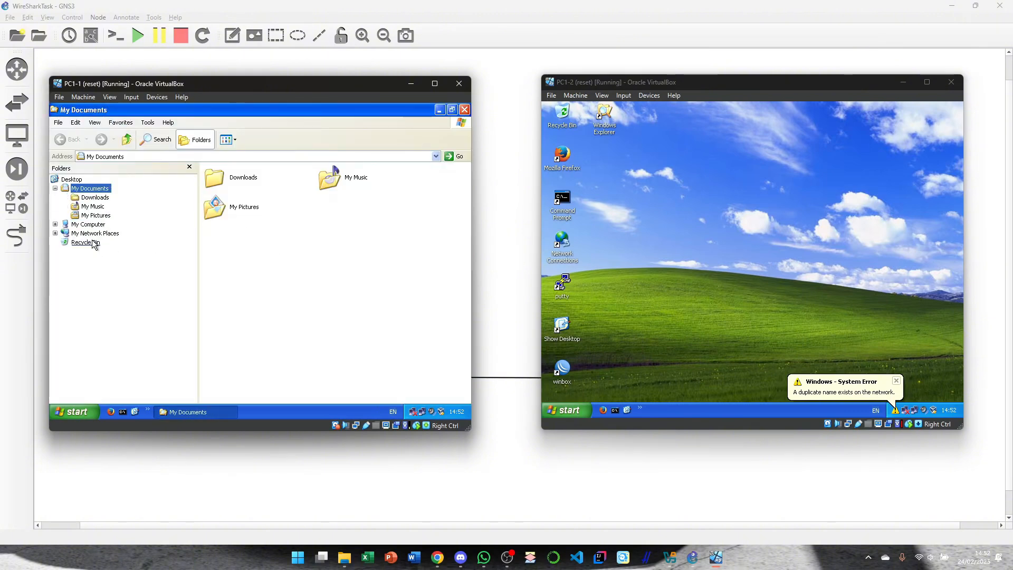
click(84, 224)
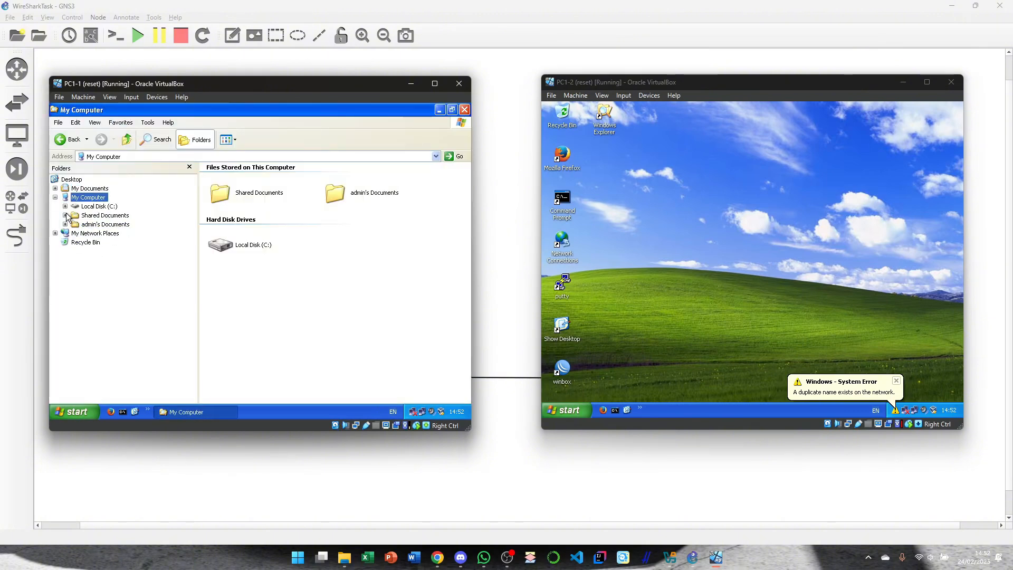
double_click(239, 246)
right_click(281, 252)
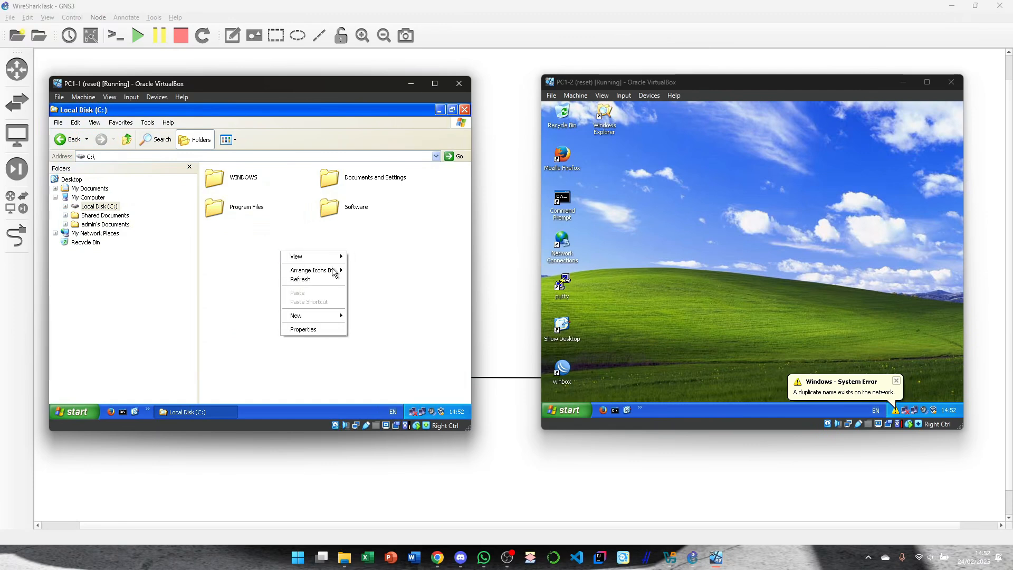
mouse_move(318, 317)
click(379, 314)
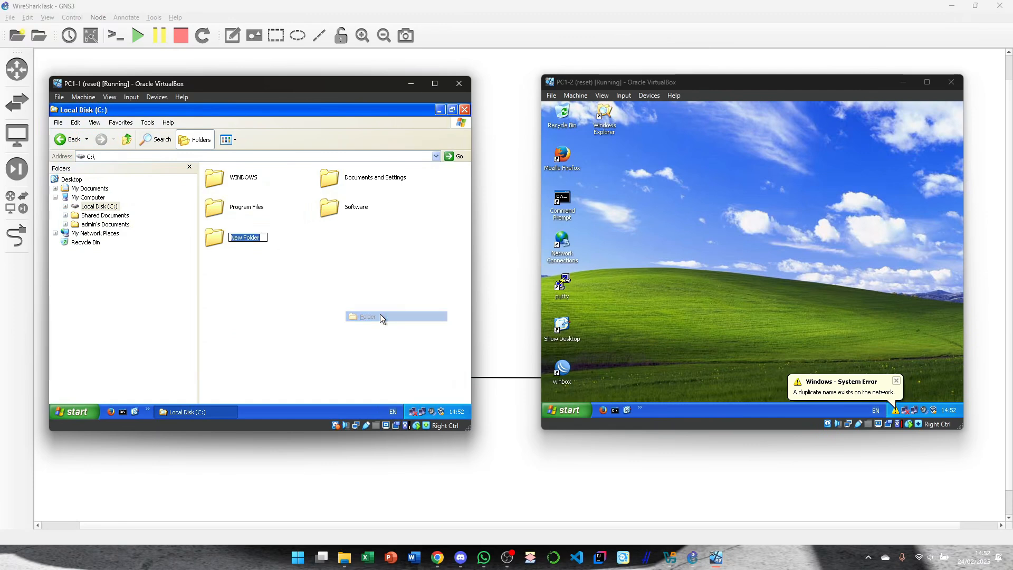
text(Secrey)
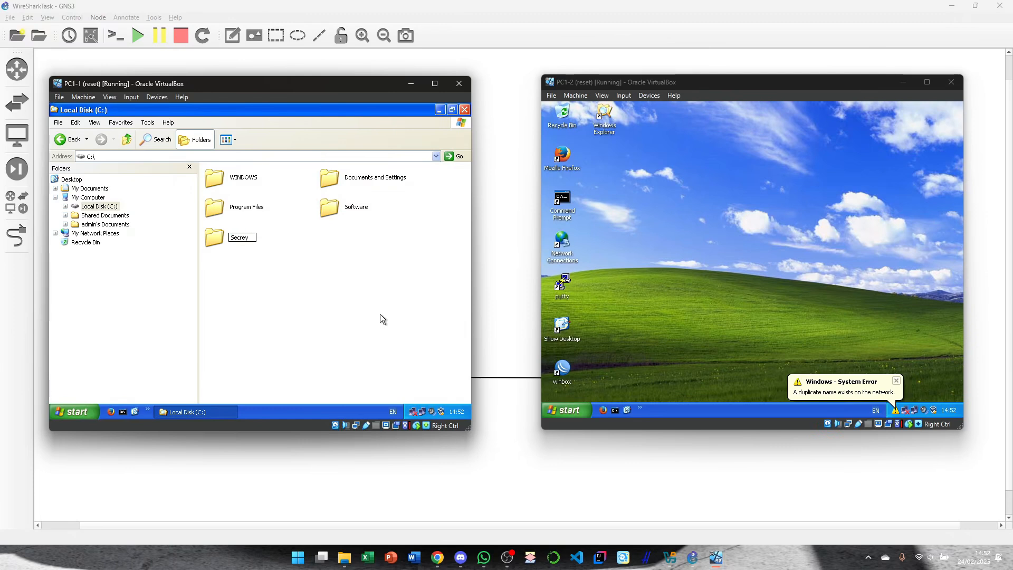
key(BackSpace)
text(t)
right_click(380, 314)
click(231, 238)
Step: Create a text document named Rahasia inside the Secret folder in PC1-1
double_click(231, 237)
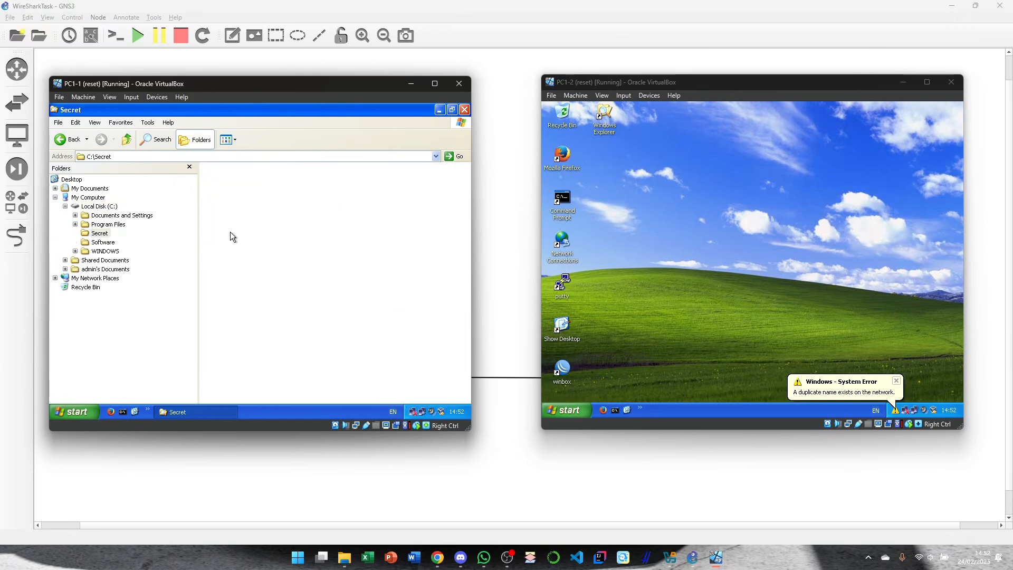
right_click(266, 241)
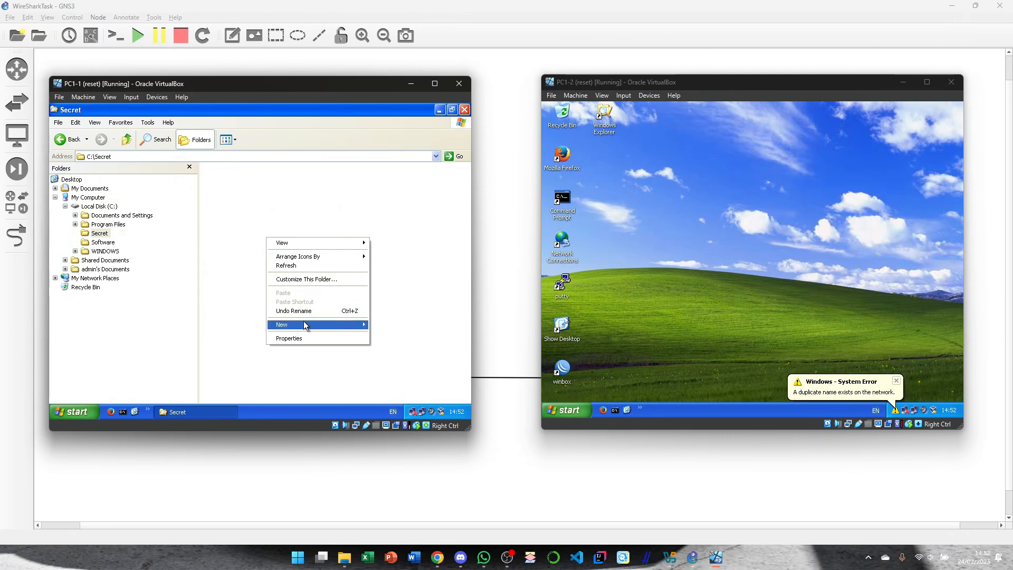
mouse_move(325, 323)
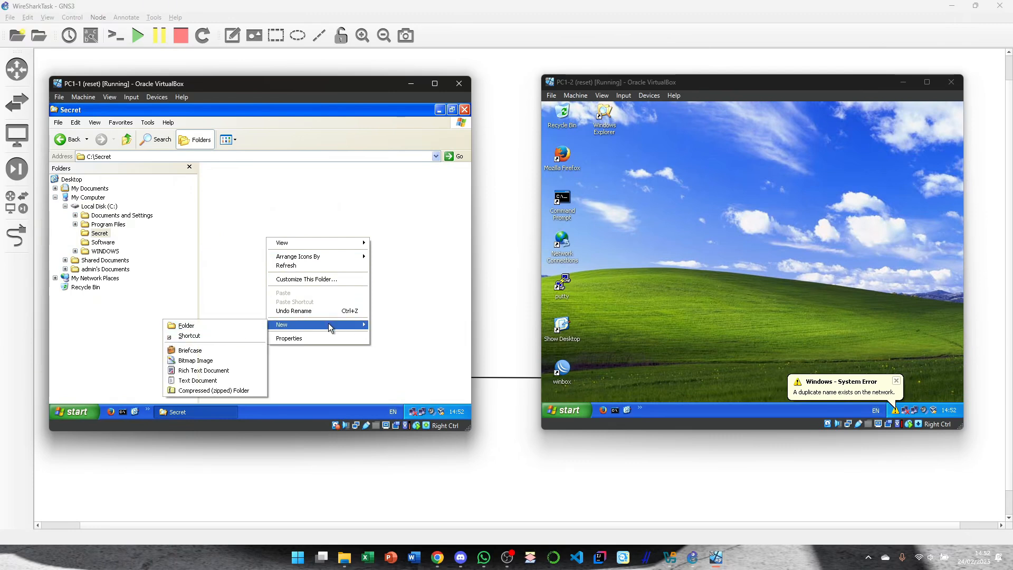
click(197, 380)
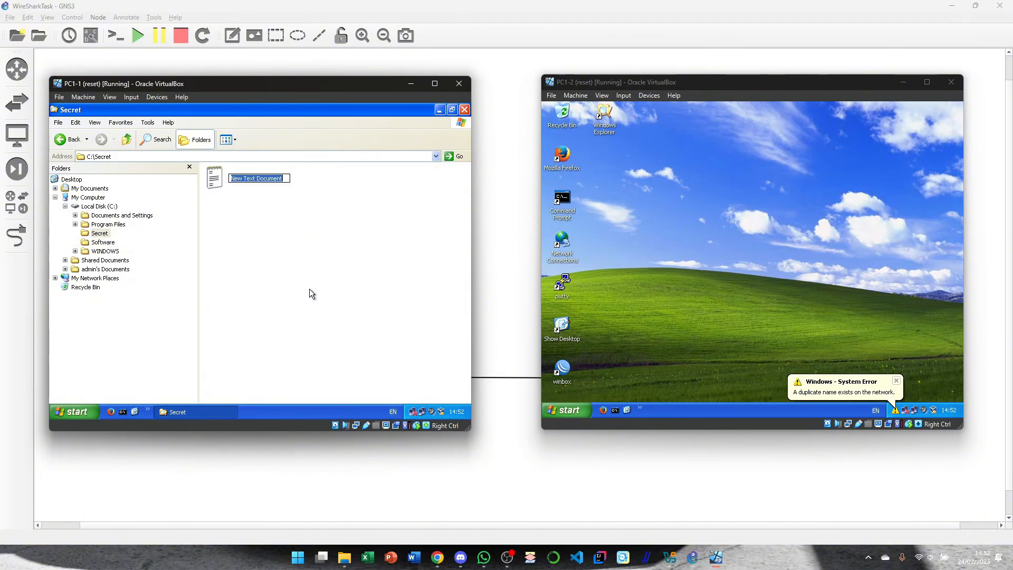
text(R)
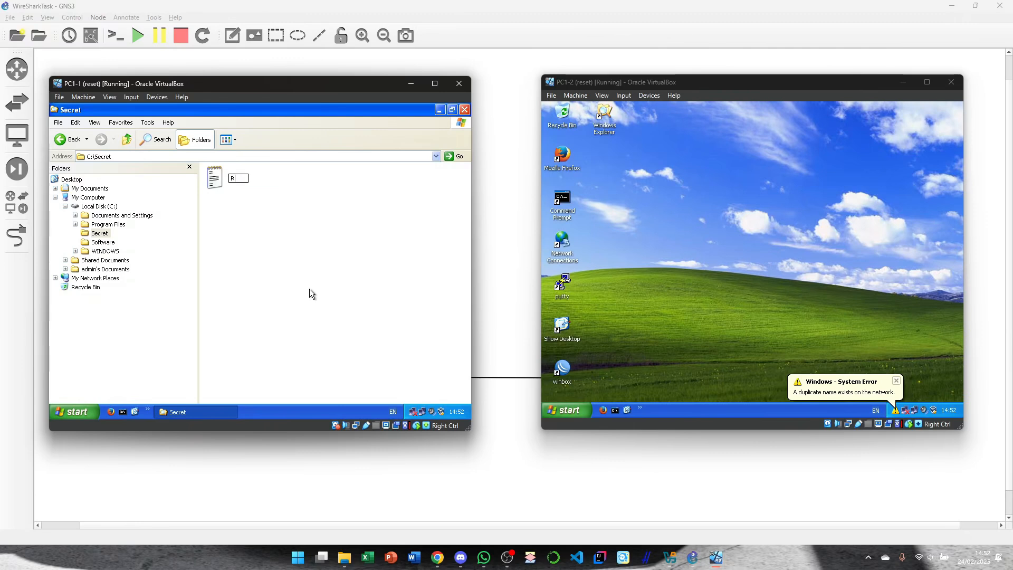
text(ahasia)
key(Return)
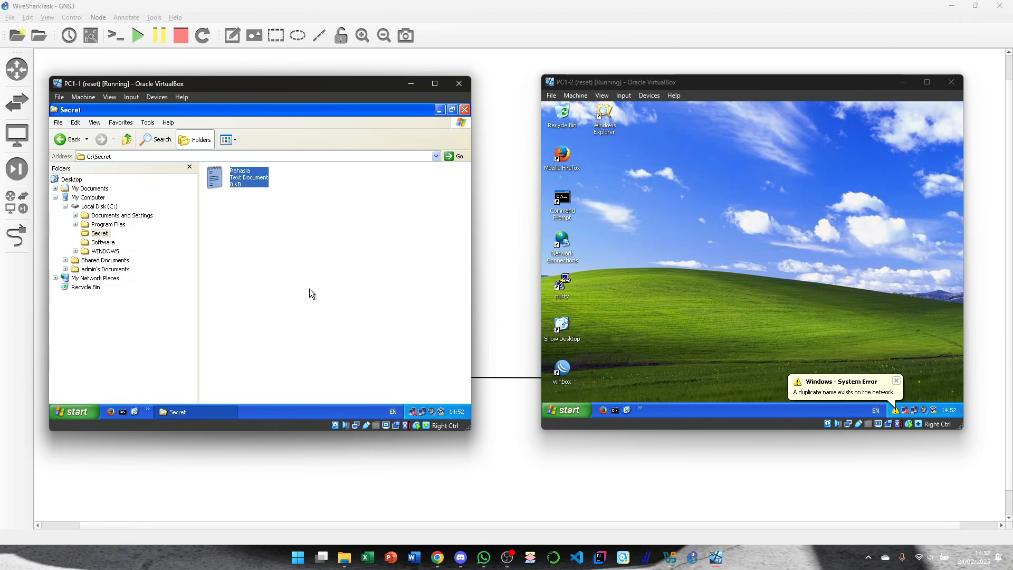
Step: Write "KITA BUNUH RAJA MALAM INI" in the Rahasia text document, save it and close it
double_click(217, 179)
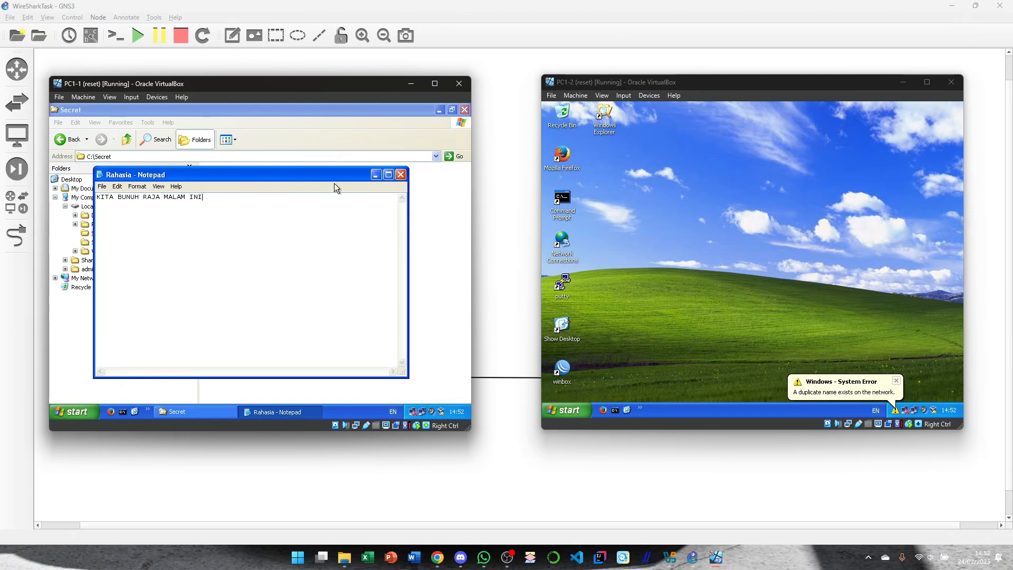
click(101, 186)
click(126, 214)
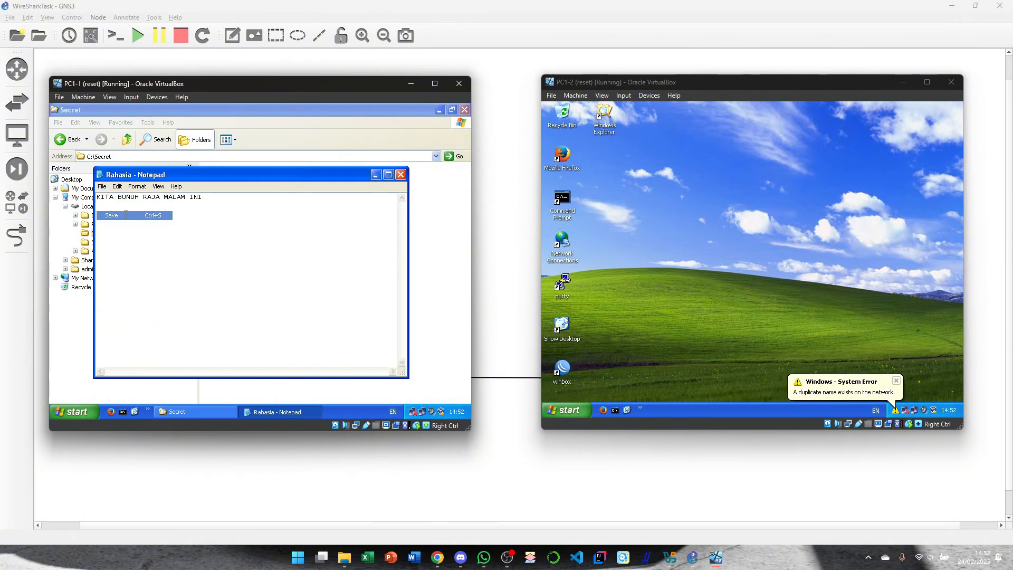
click(400, 175)
double_click(248, 172)
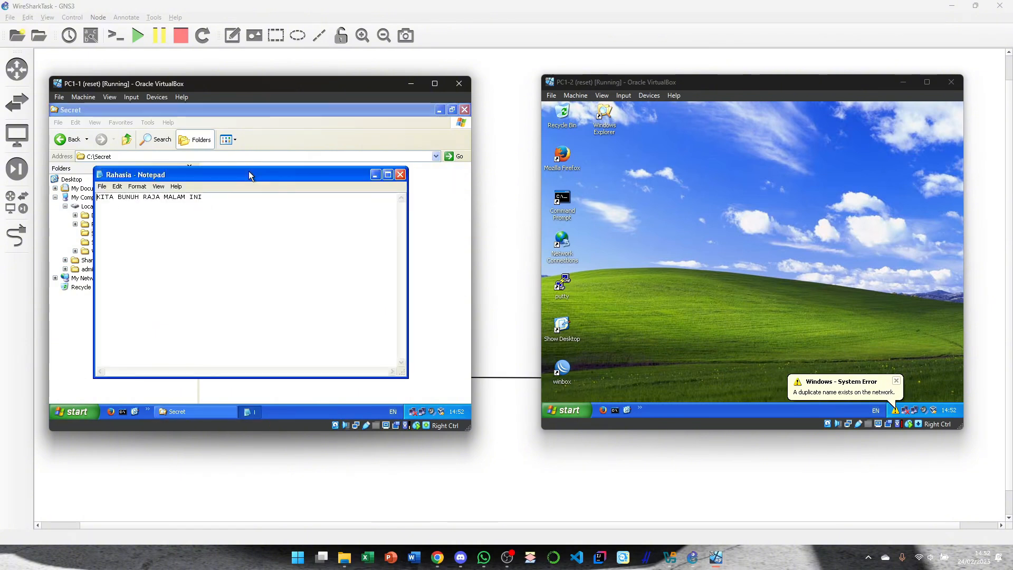
click(399, 177)
Step: Share PC1-1's C:\Secret folder on the network under the share name Secret with the maximum allowed user limit
key(alt+Left)
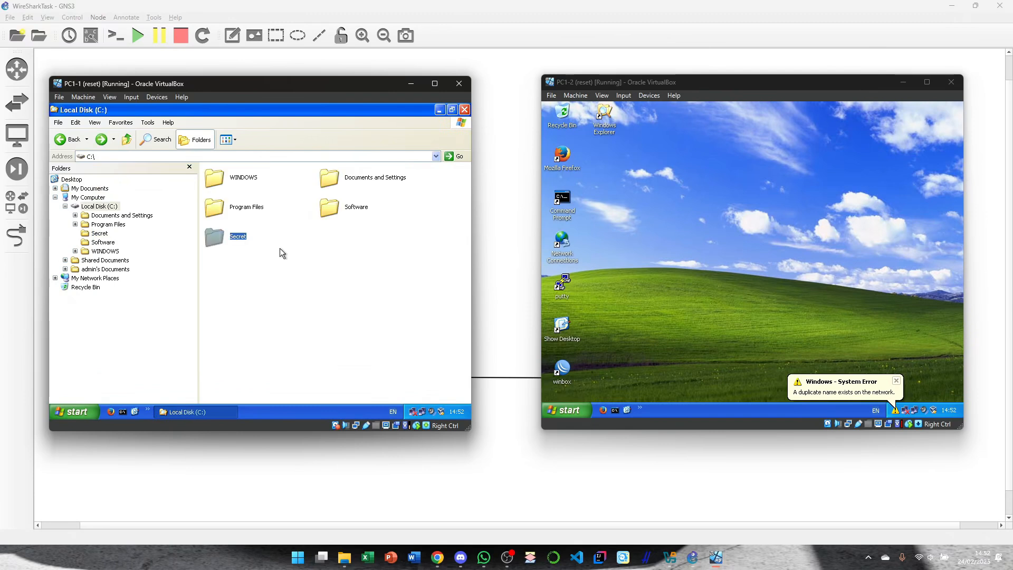
right_click(220, 237)
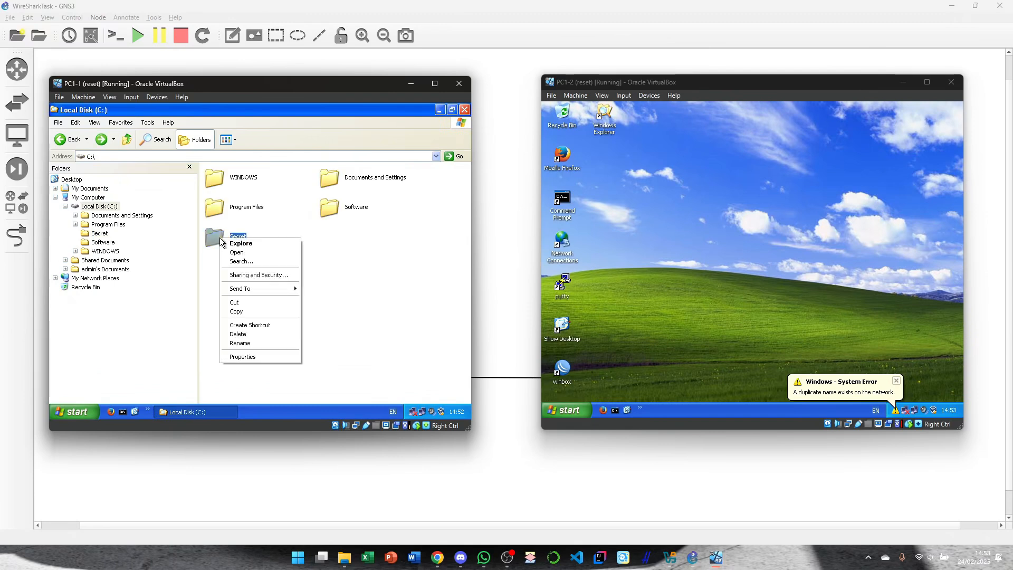
click(260, 274)
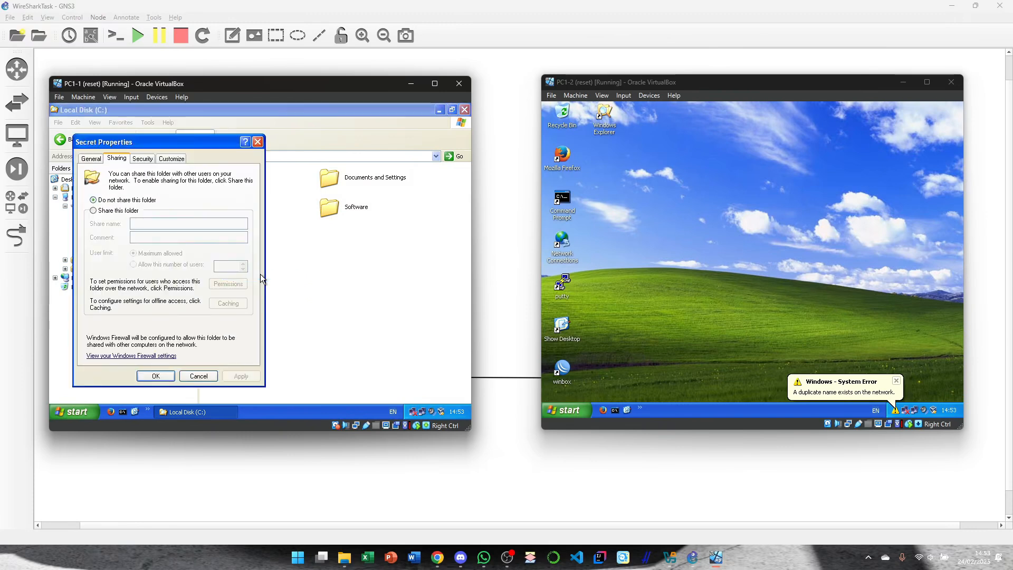
click(117, 211)
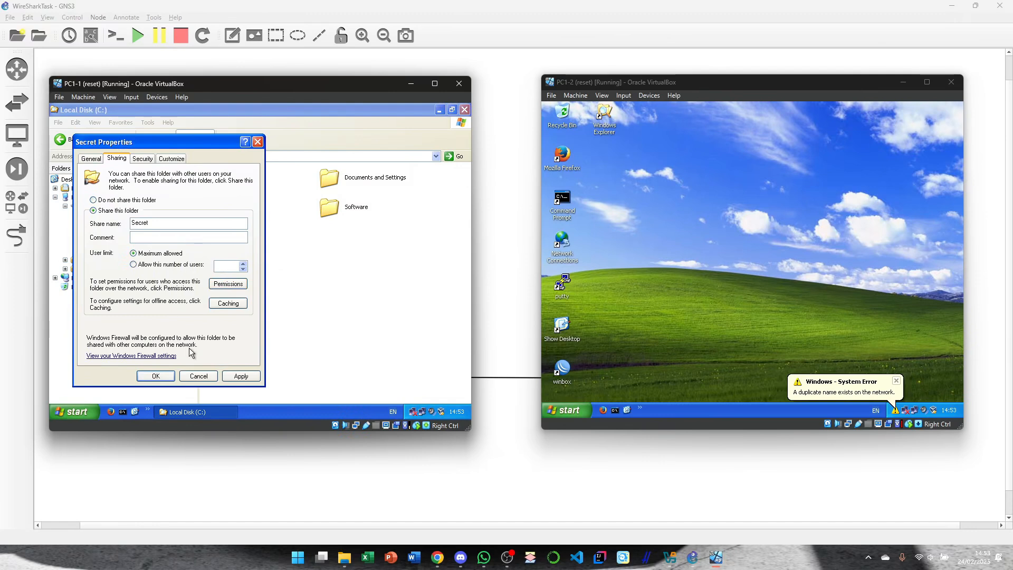
click(240, 376)
click(156, 375)
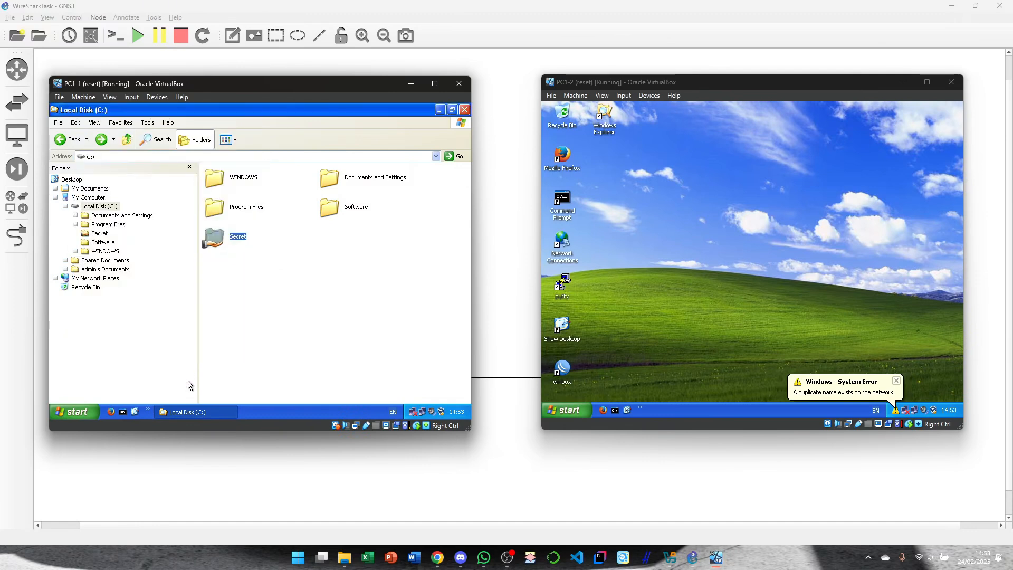
click(291, 307)
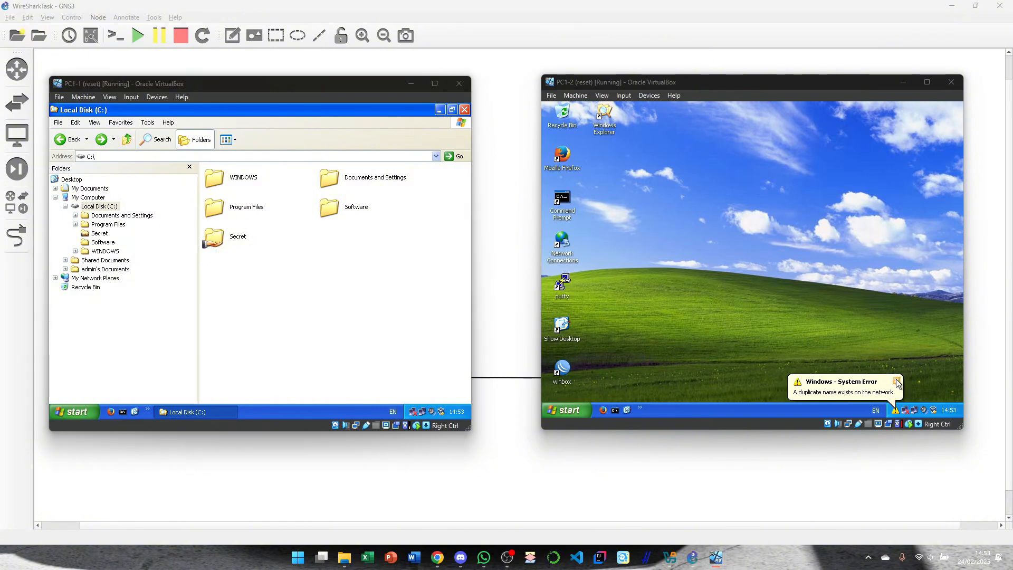
click(580, 409)
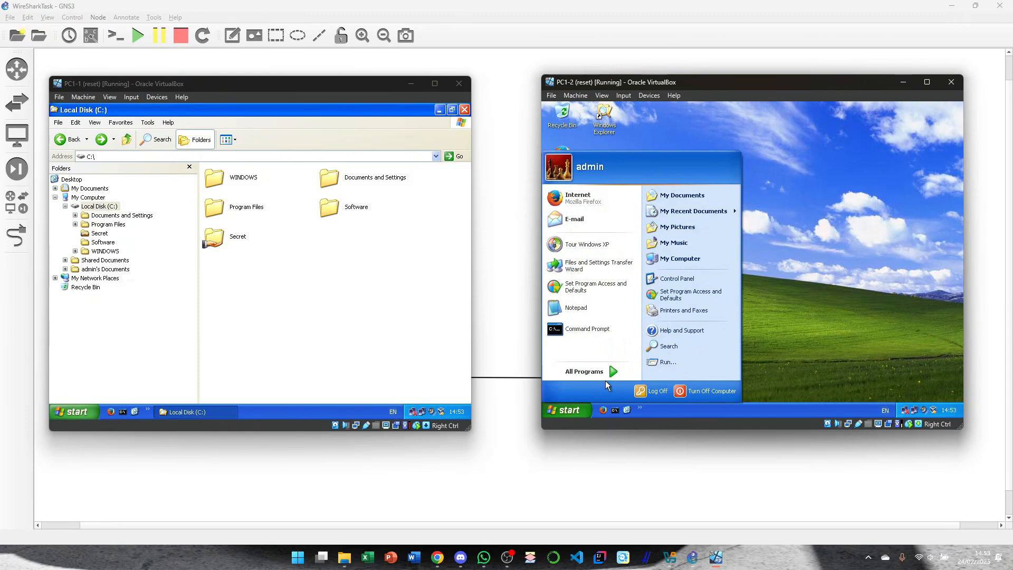
click(590, 328)
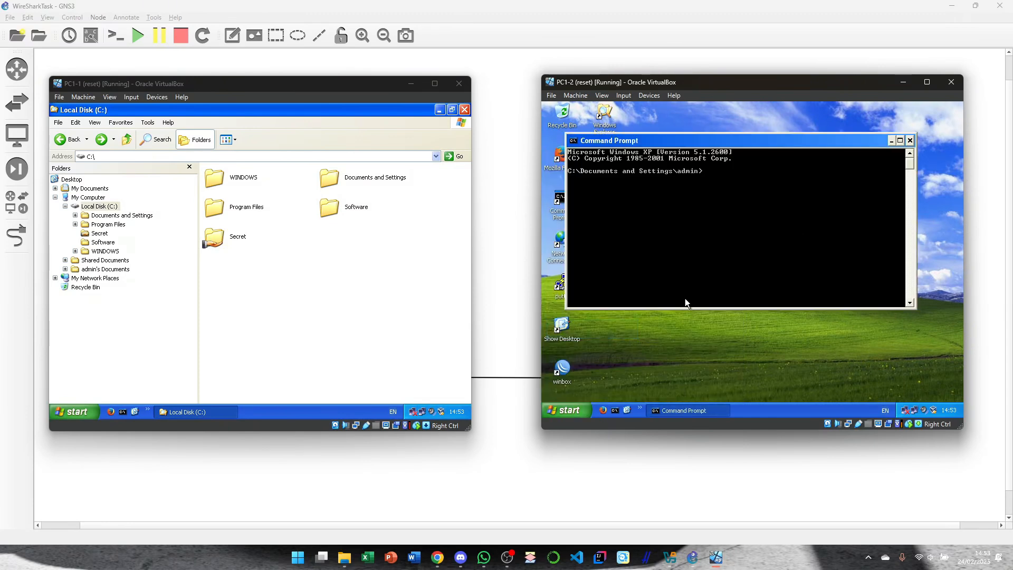
click(909, 140)
Step: Open PC1-1's network shares from PC1-2 by running the path \\192.168.1.1
click(576, 411)
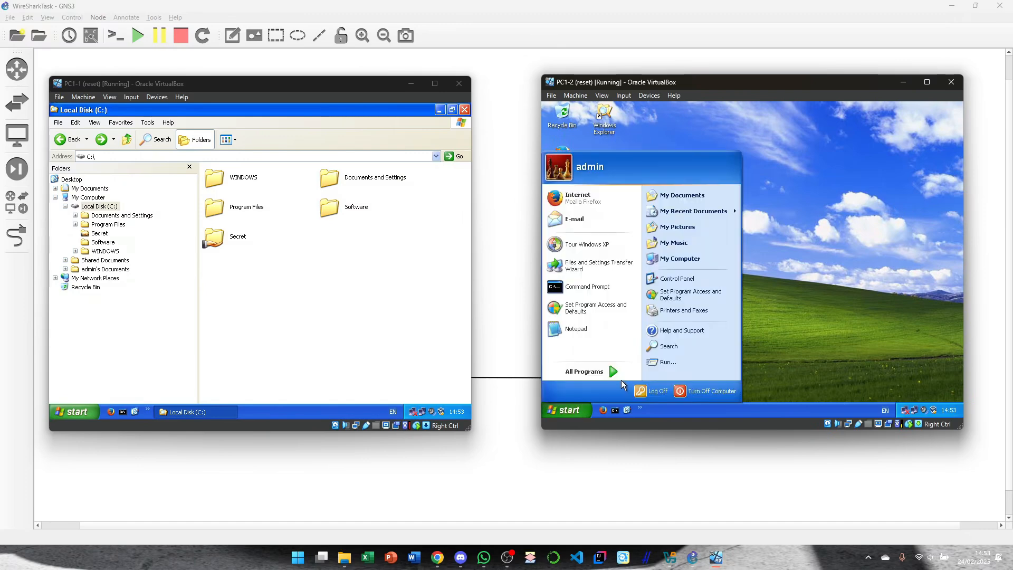
click(659, 362)
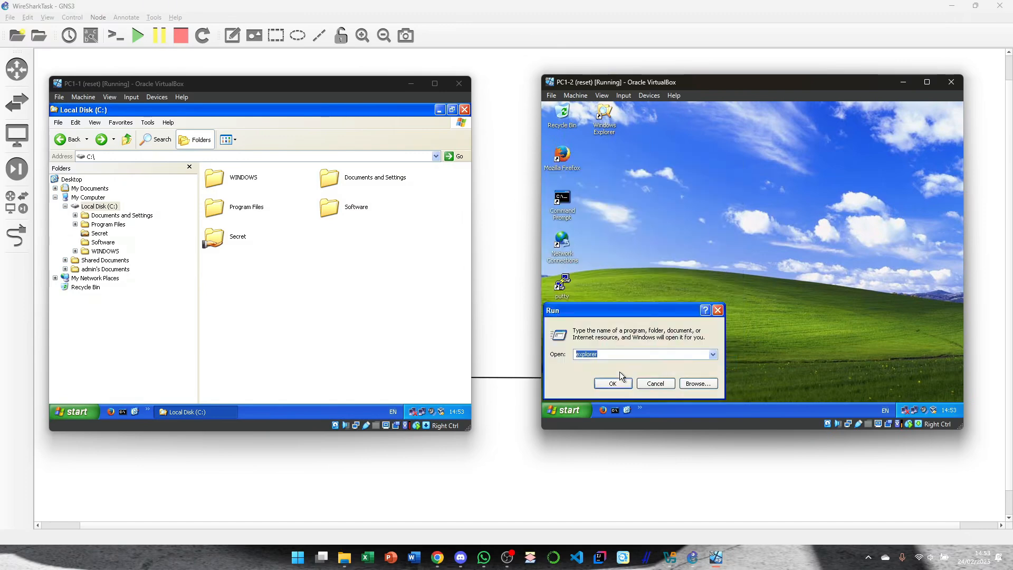
text(\\)
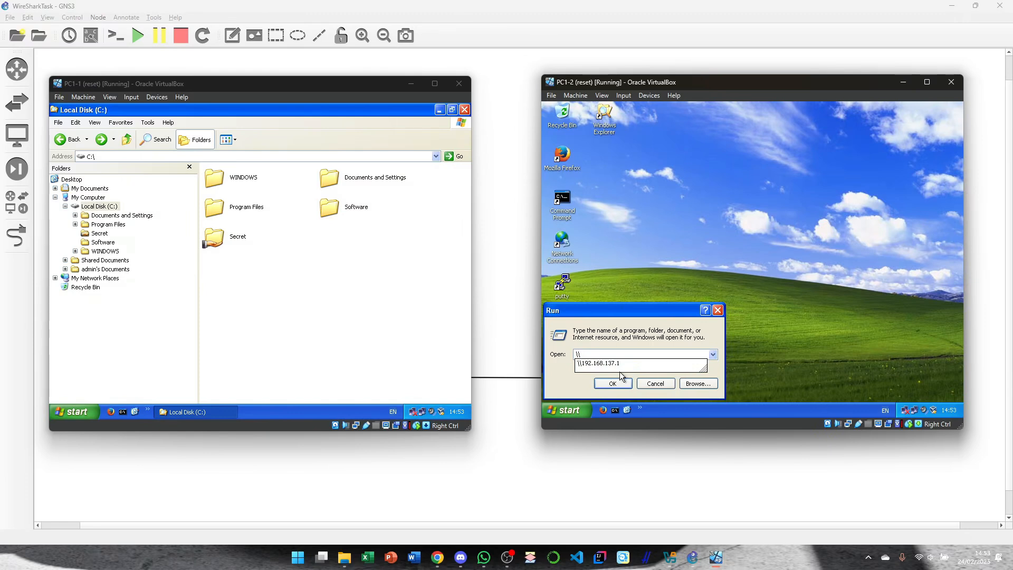
text(192.168.1.1)
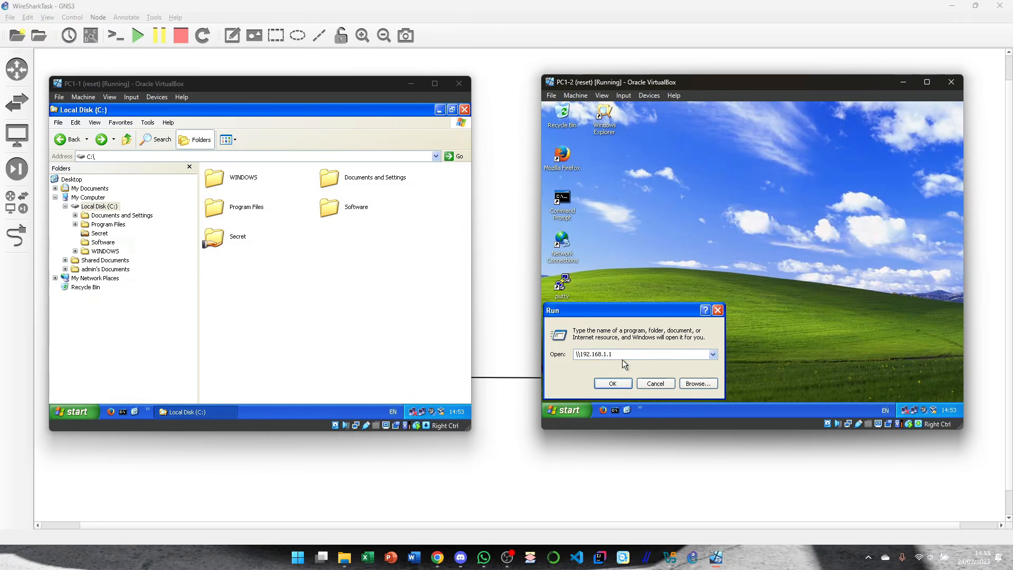
click(608, 382)
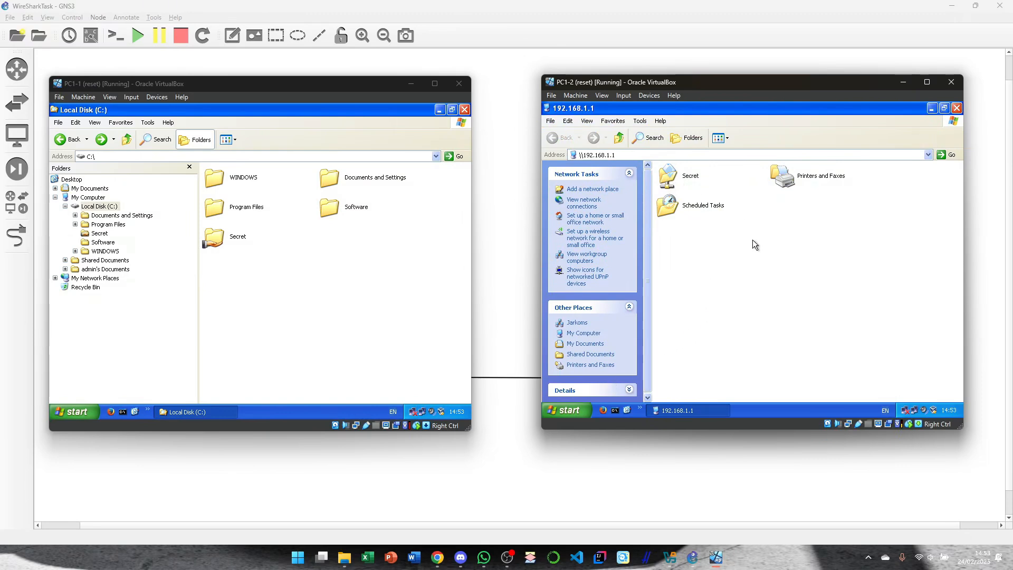
Step: Start an Ethernet packet capture on the GNS3 link between PC1-1 and PC1-2 in Wireshark, postponing its software update
click(516, 222)
right_click(507, 377)
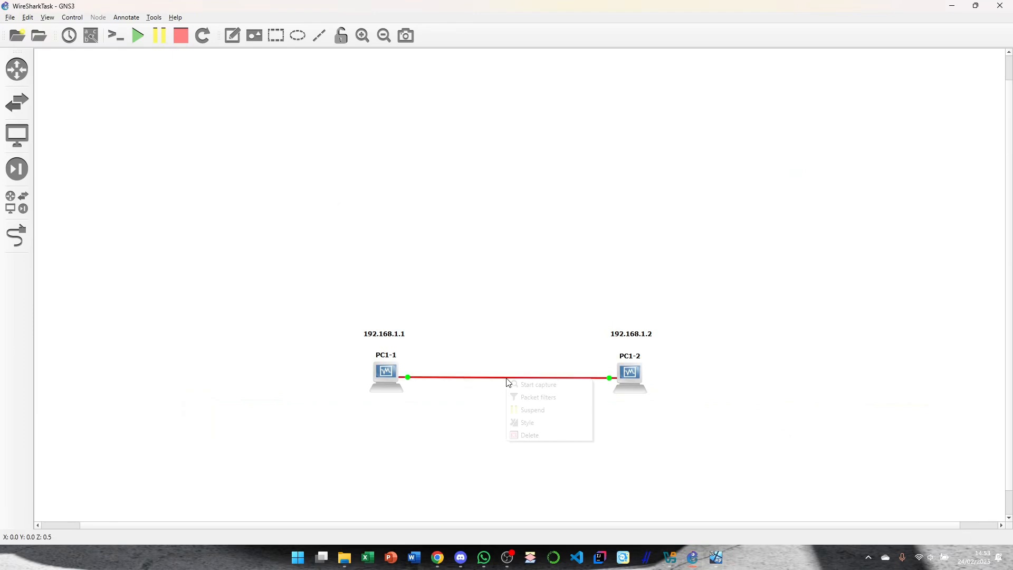
click(535, 384)
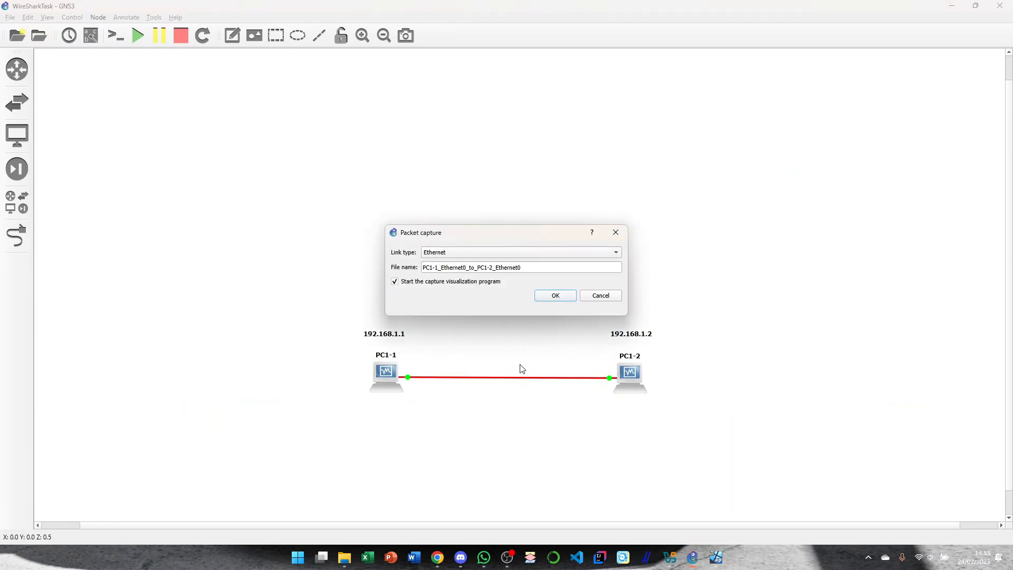
click(554, 296)
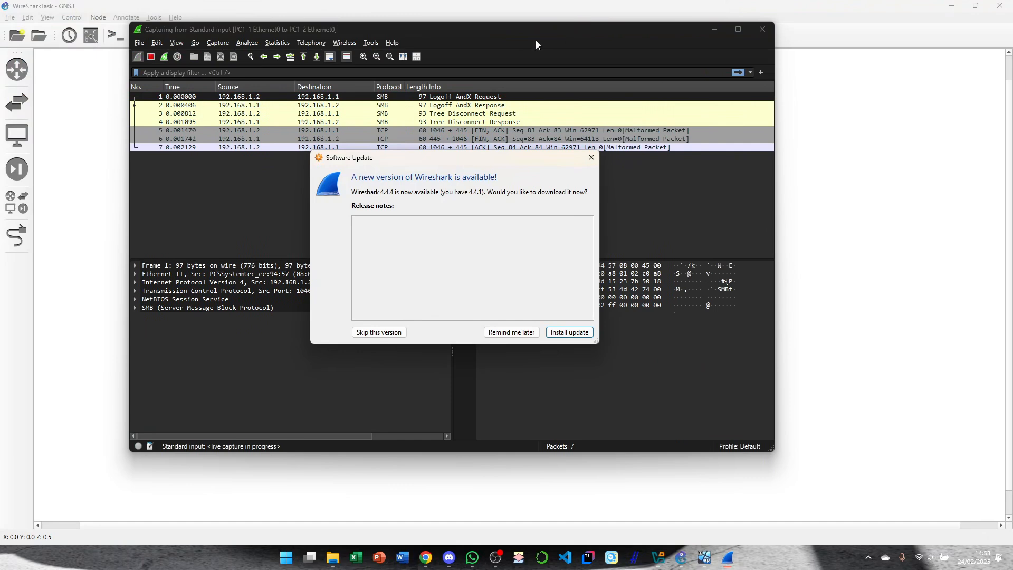
click(498, 331)
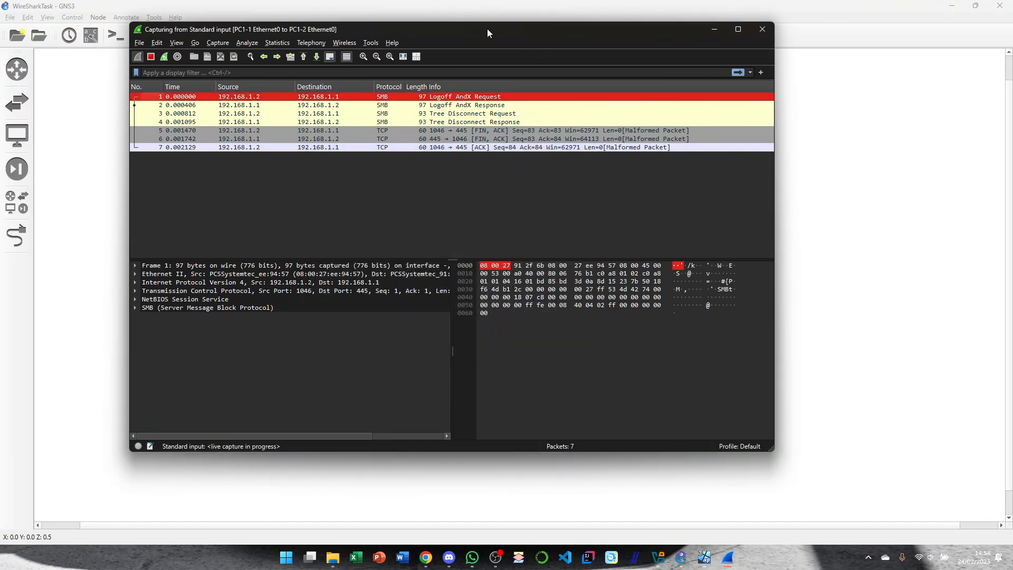
Step: Arrange the Wireshark capture above the PC1-1 and PC1-2 virtual machine windows, with the two machines side by side
drag(486, 29, 521, 23)
key(alt+Tab)
key(Tab)
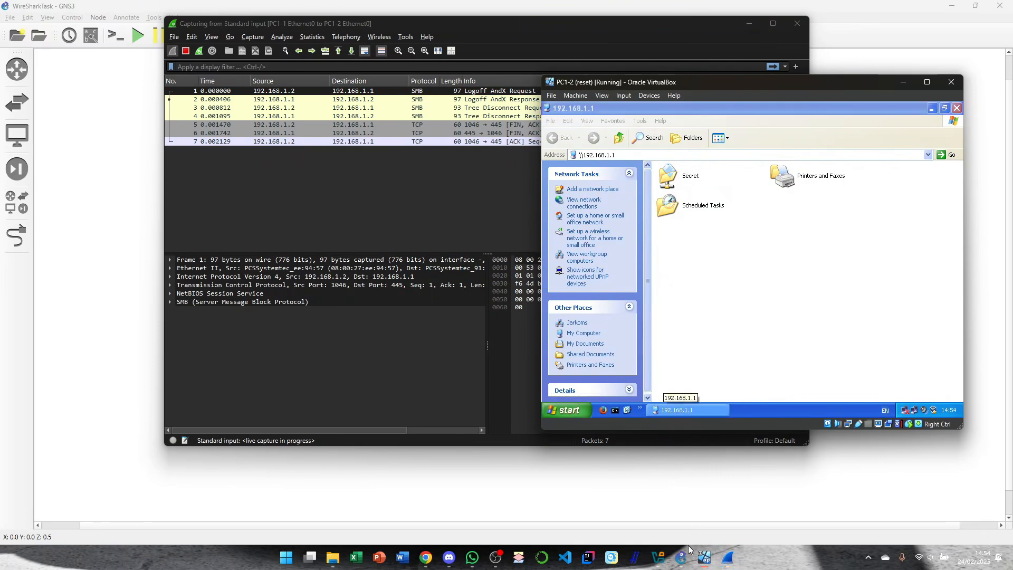
mouse_move(704, 557)
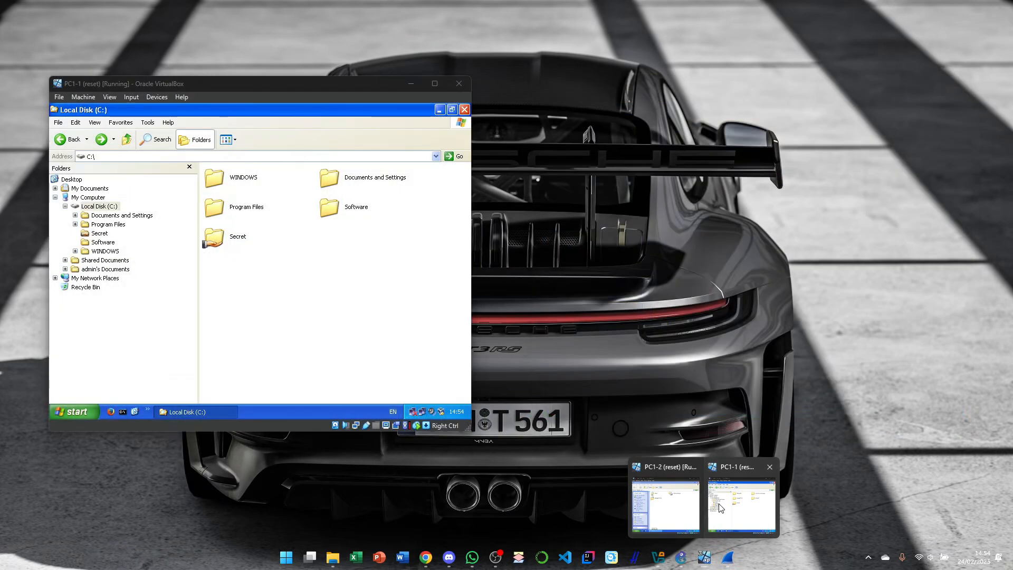
click(720, 508)
drag(328, 85, 307, 190)
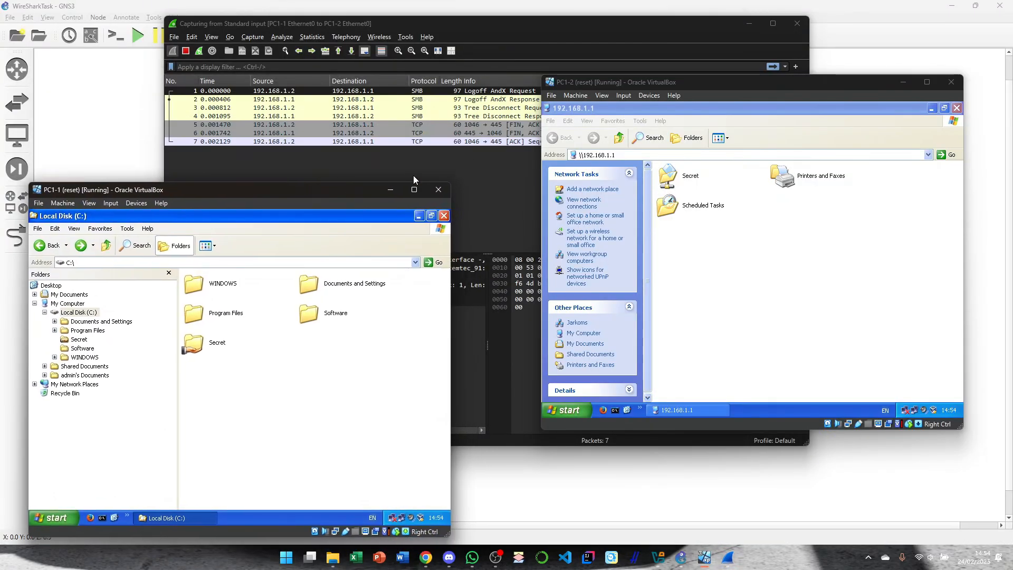
drag(666, 84, 706, 200)
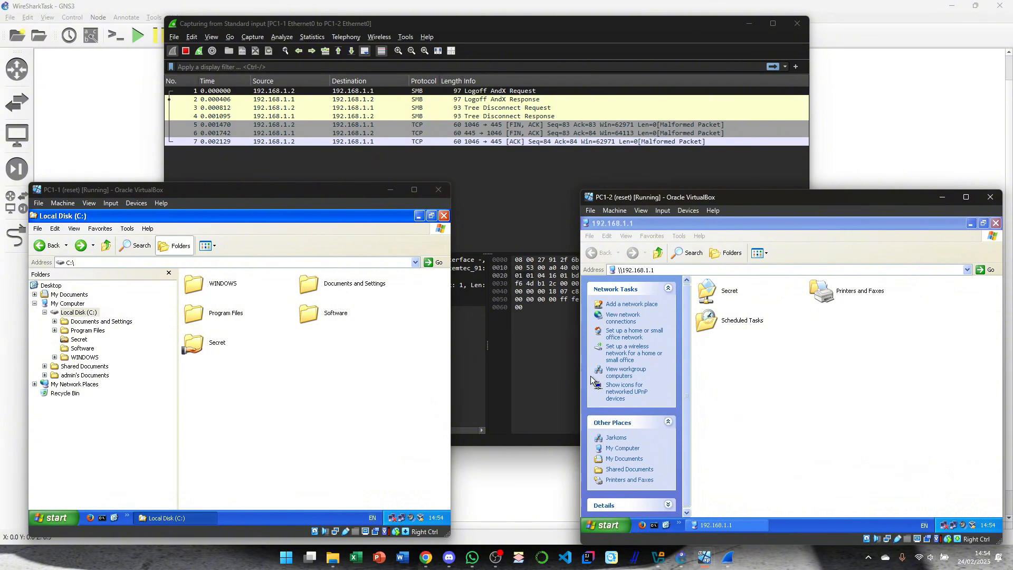
Step: Open the Secret share of 192.168.1.1 on PC1-2 and copy the Rahasia text document
double_click(707, 291)
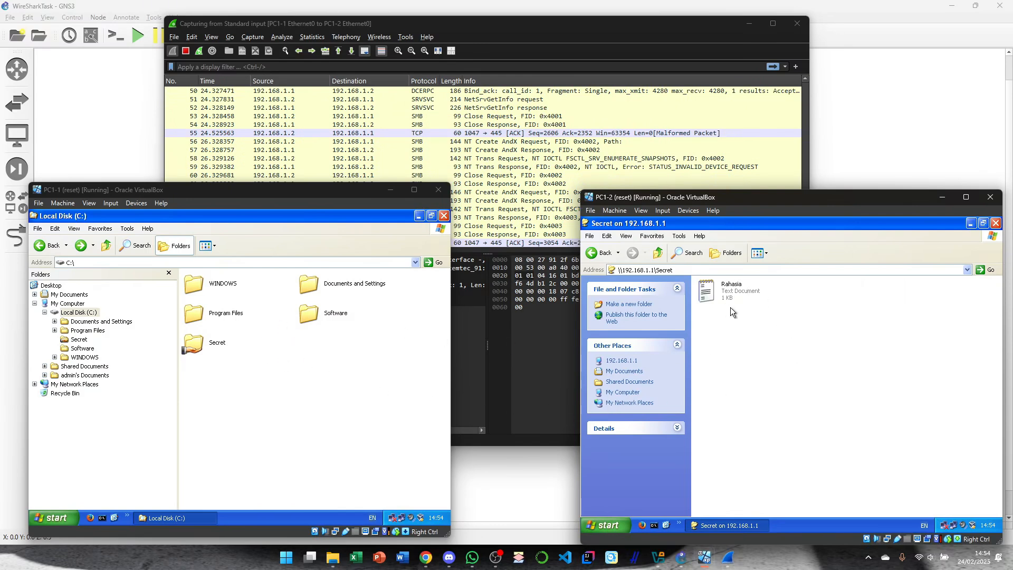
mouse_move(727, 296)
click(712, 299)
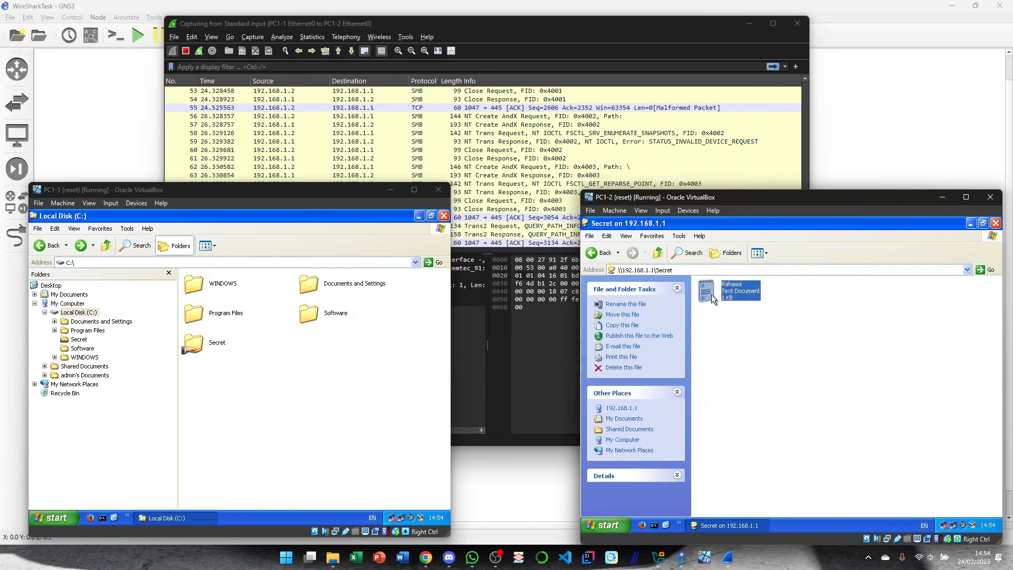
right_click(711, 295)
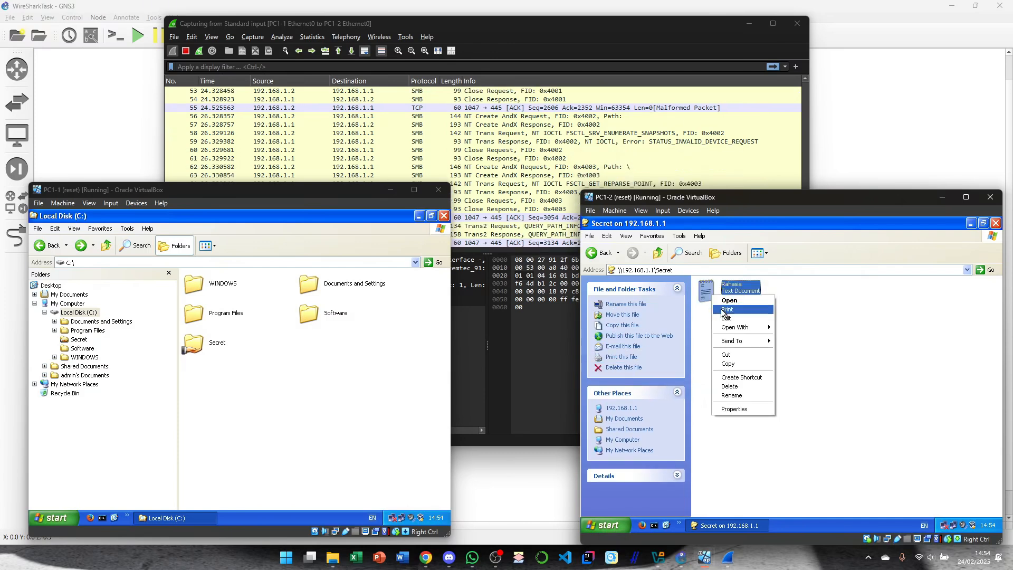
click(737, 364)
click(783, 353)
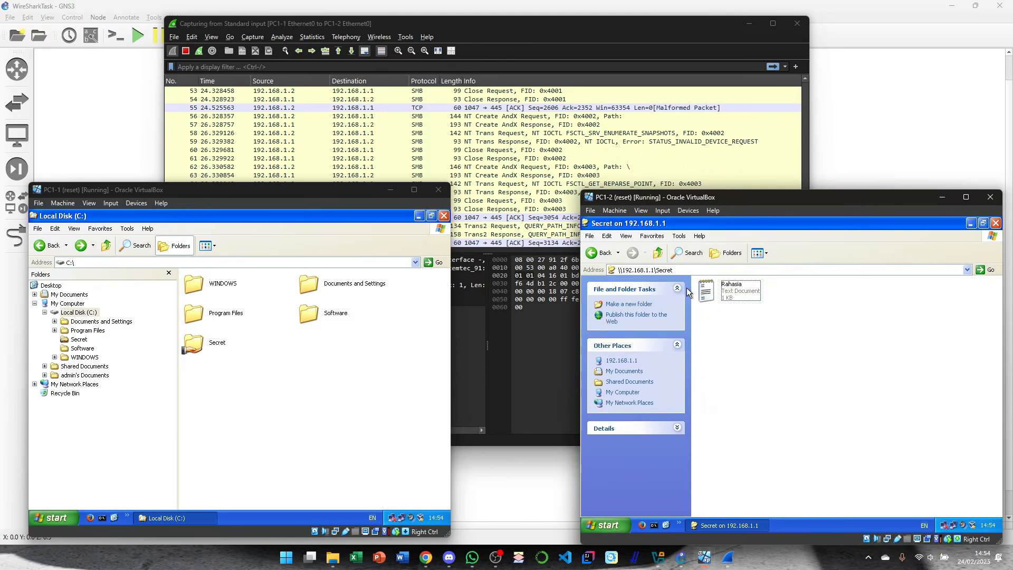
Step: Leave the shared folder and paste the Rahasia document into PC1-2's own Local Disk (C:)
click(599, 253)
click(766, 351)
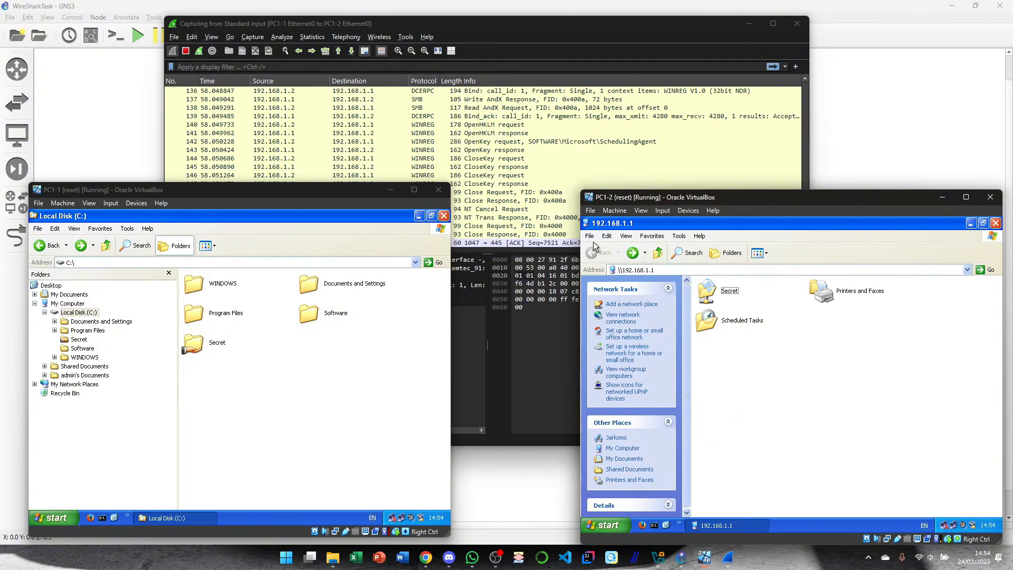
click(967, 222)
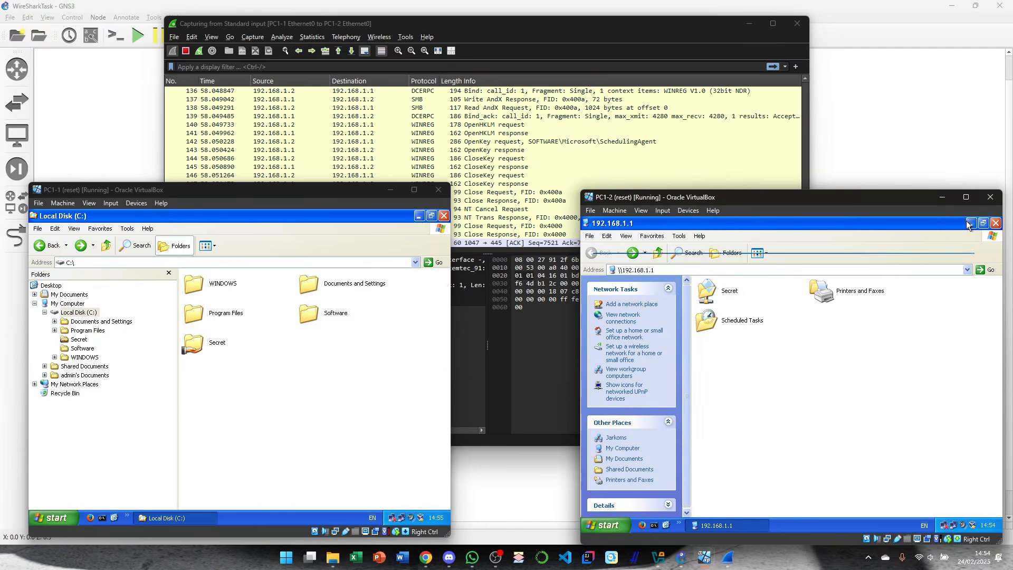
double_click(642, 233)
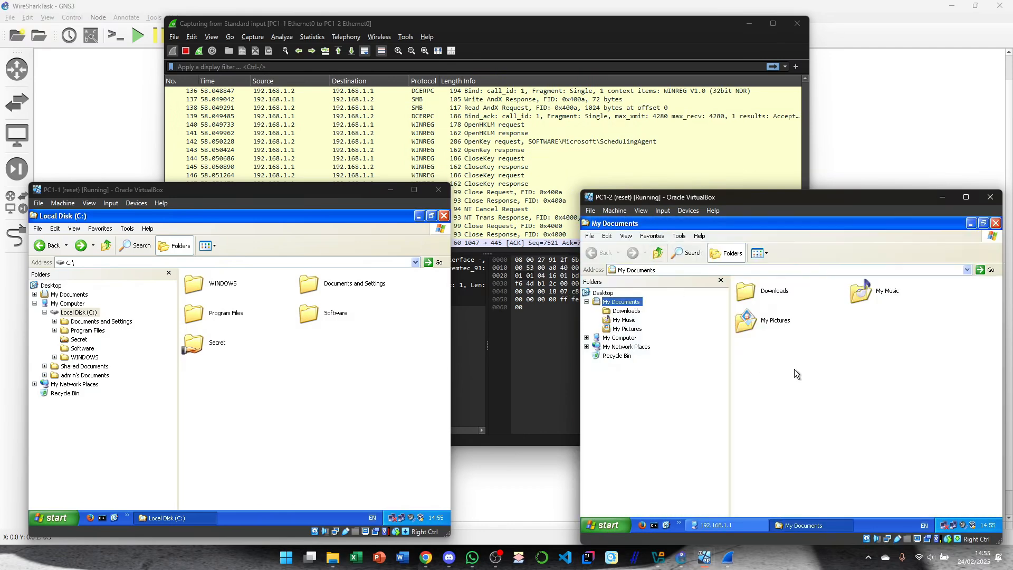
click(619, 322)
double_click(782, 361)
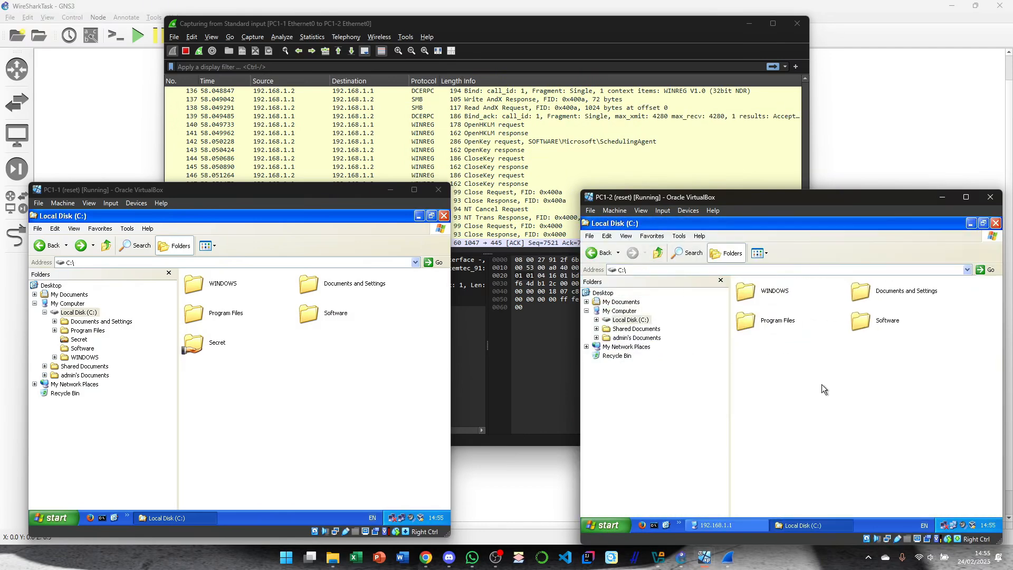
key(ctrl+v)
click(787, 382)
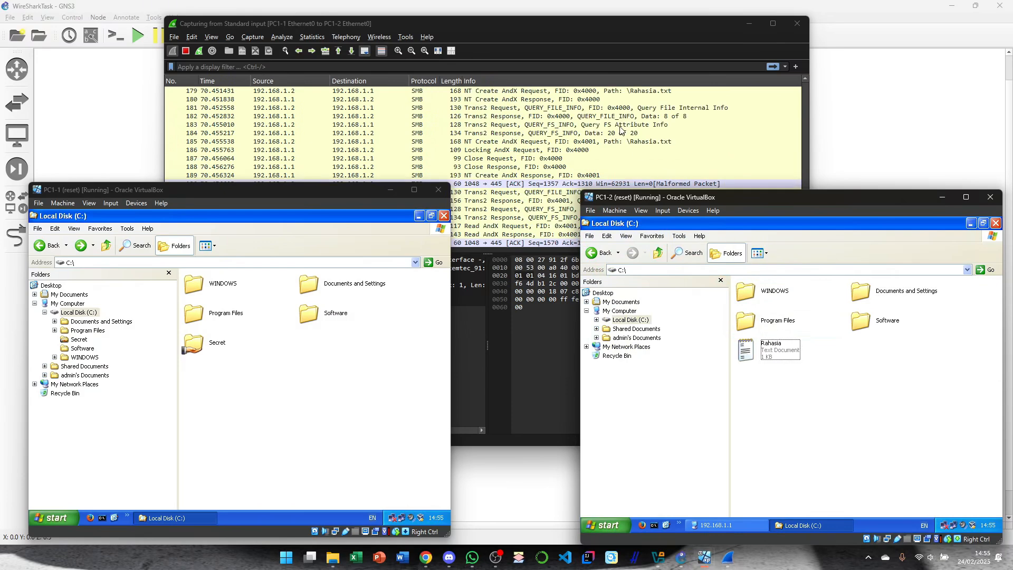
Step: Step through the captured SMB packets in Wireshark from the Query File Stream Info request to the 25-byte Read AndX Response
click(571, 27)
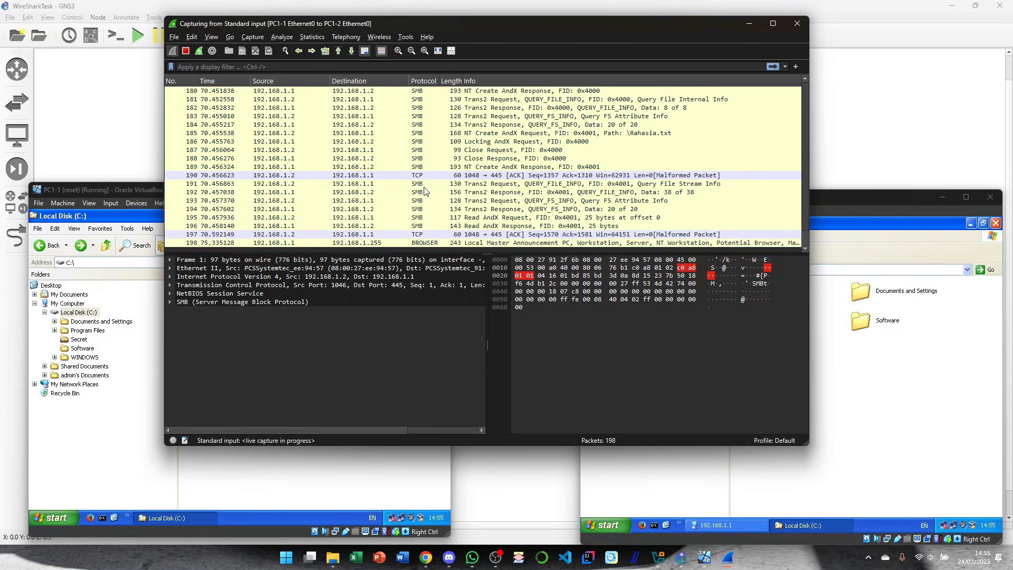
scroll(422, 188, up, 2)
scroll(421, 188, down, 2)
click(420, 186)
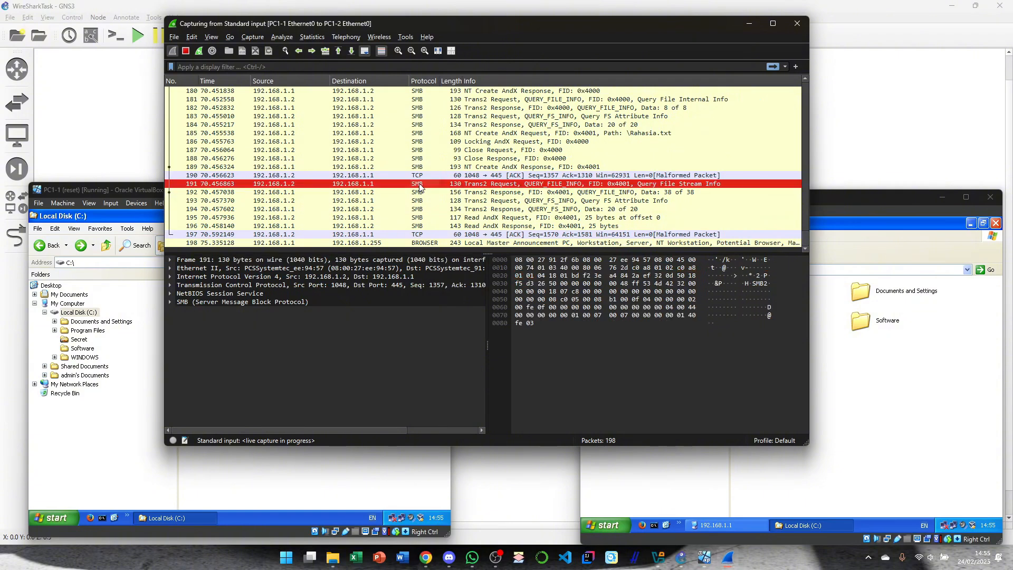
key(Down)
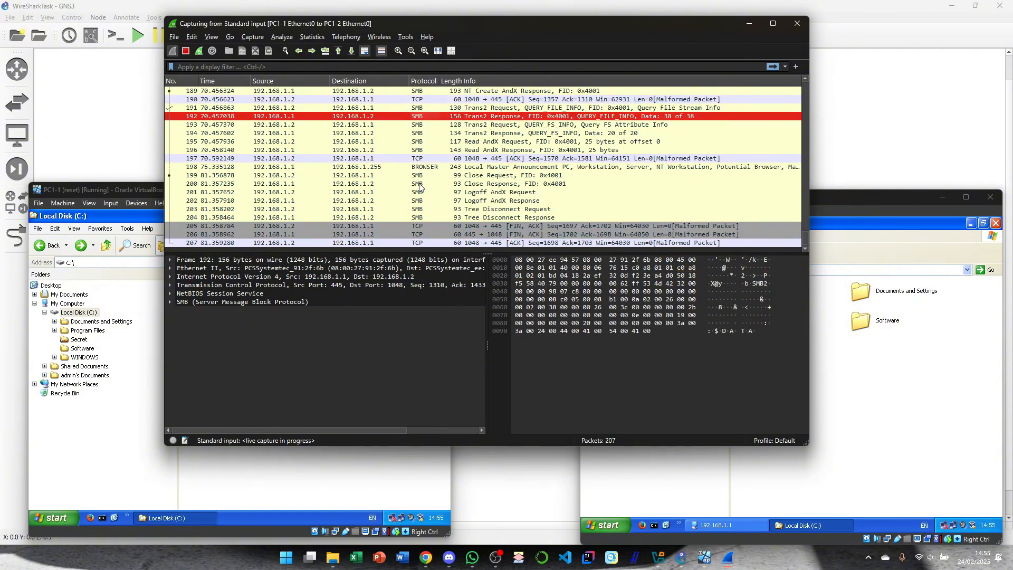
key(Down)
key(Down)
key(Down)
key(Down)
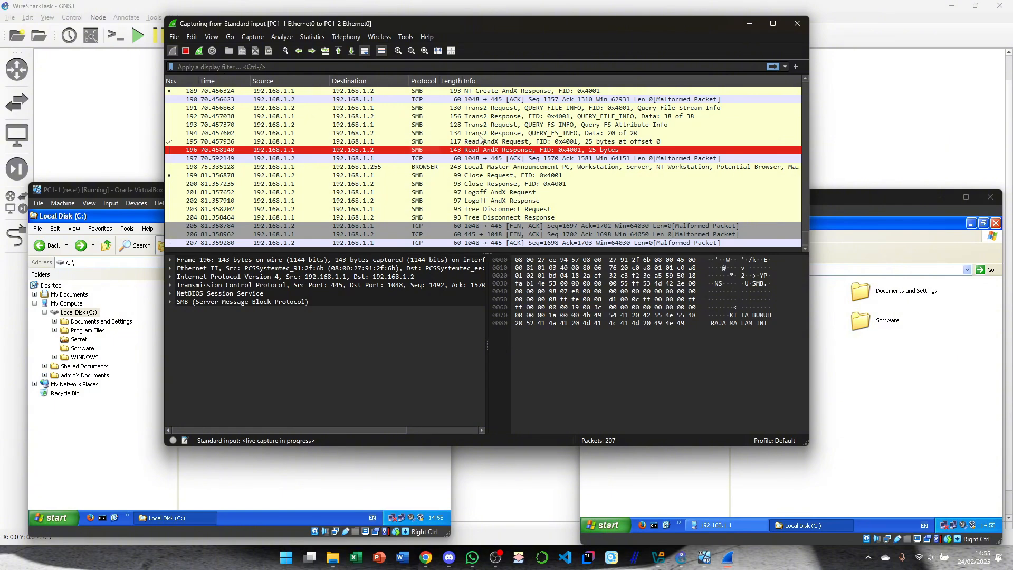
Step: Compare the preceding Trans2 and Read AndX packets, and examine the packet bytes of the Read AndX Response for the file's text
key(Up)
key(Up)
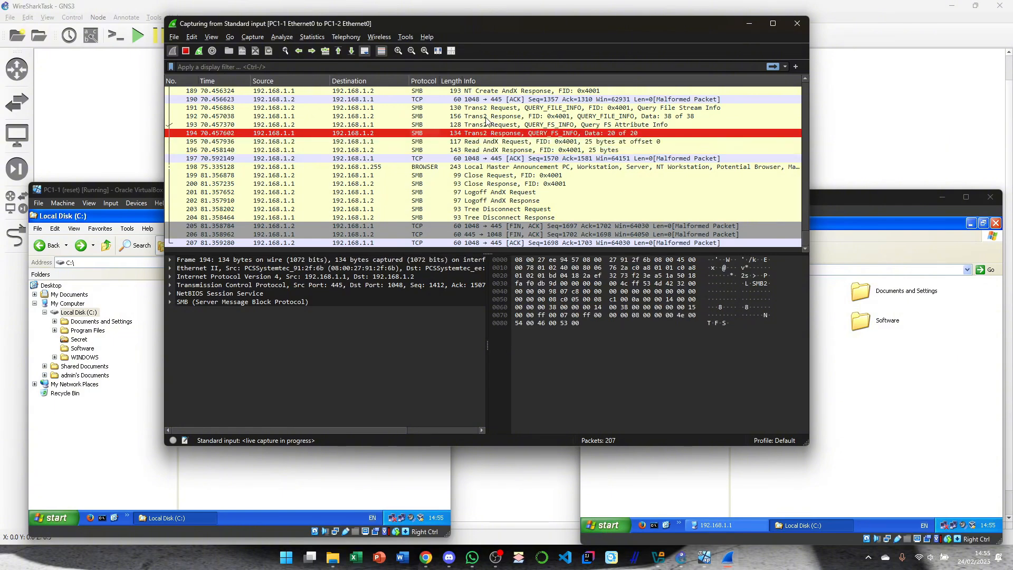
key(Up)
key(Up)
key(Up)
key(Down)
key(Down)
key(Down)
key(Down)
key(Up)
key(Down)
key(Down)
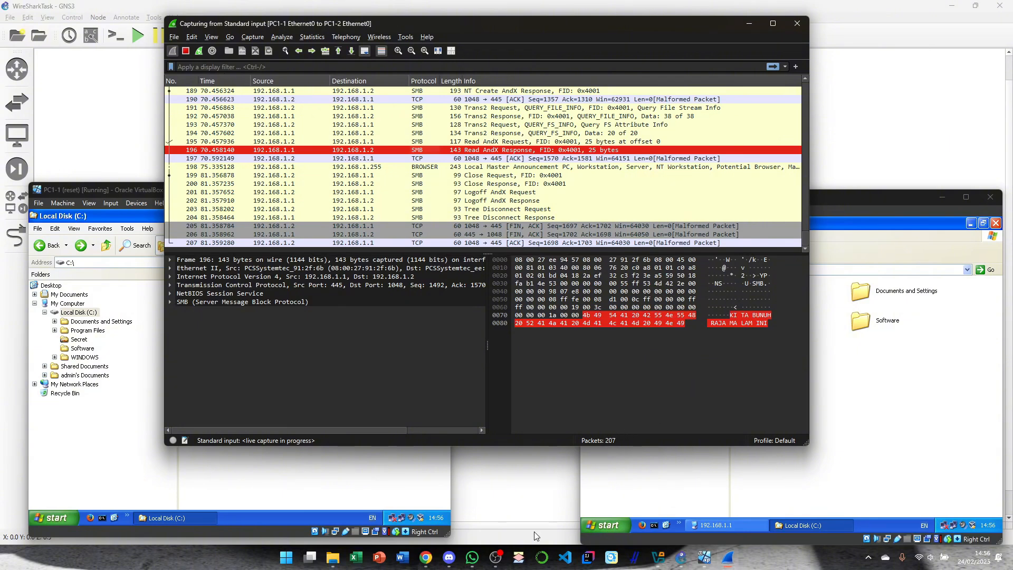
mouse_move(492, 553)
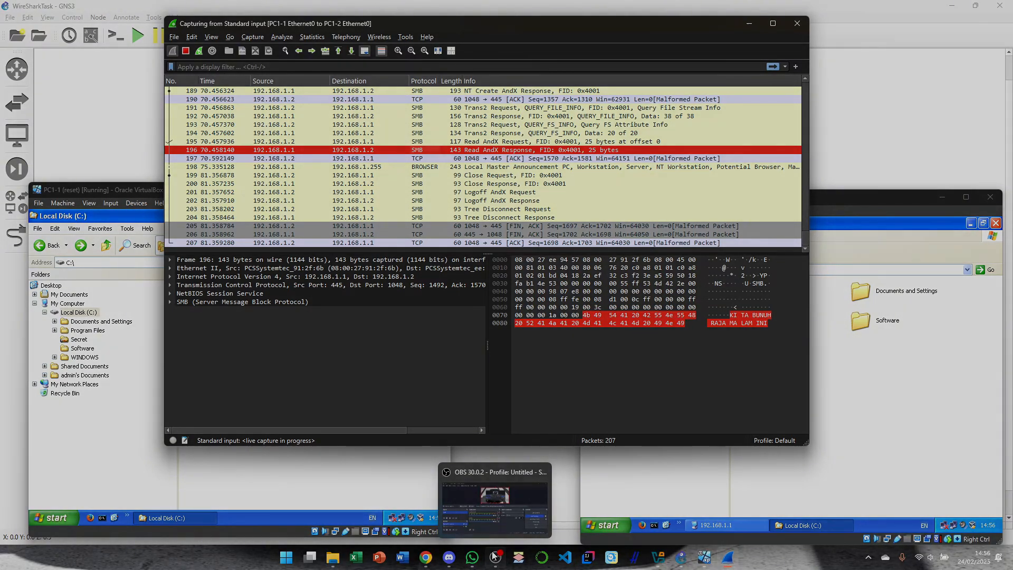
click(493, 555)
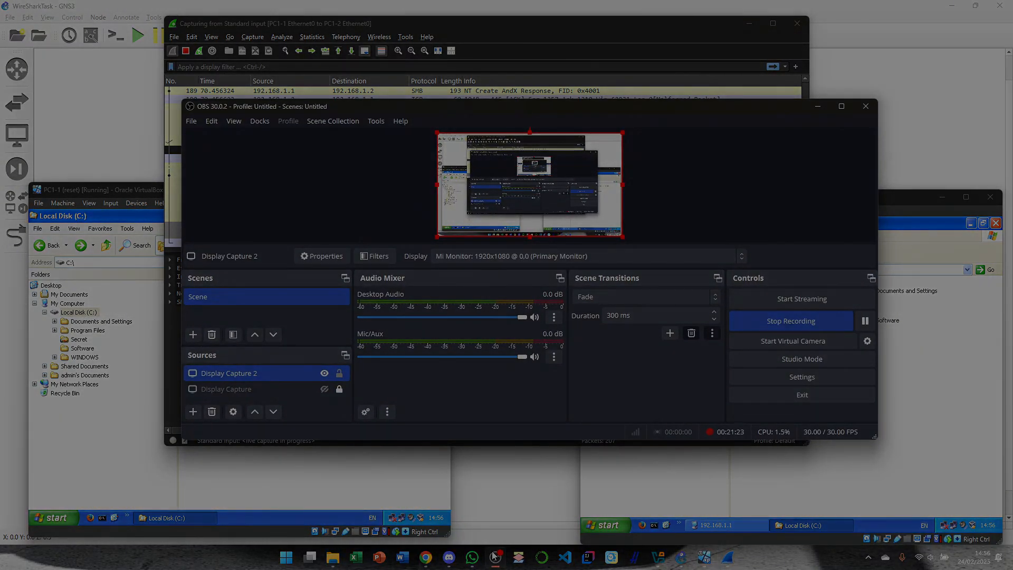